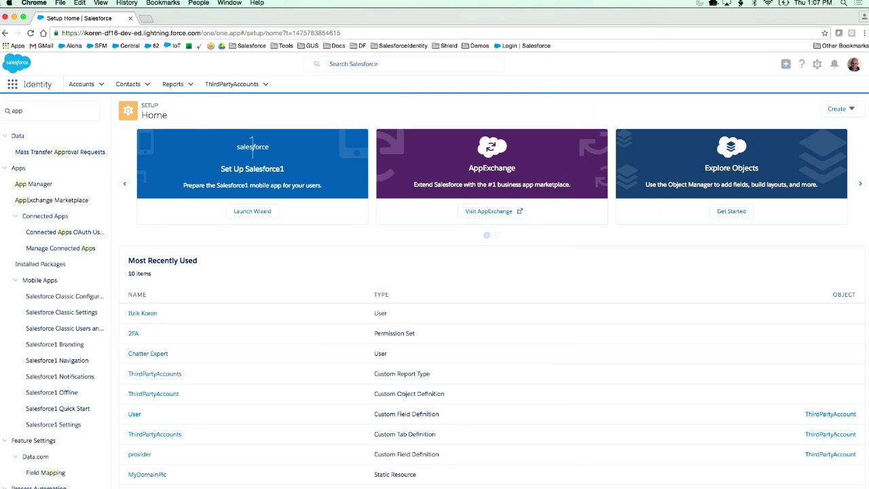
key("super+Tab")
key("super+Tab")
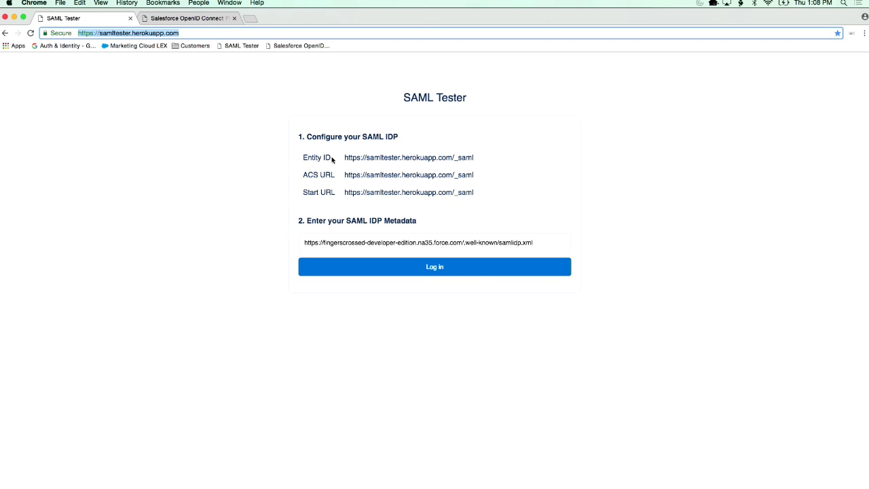
key("super+Tab")
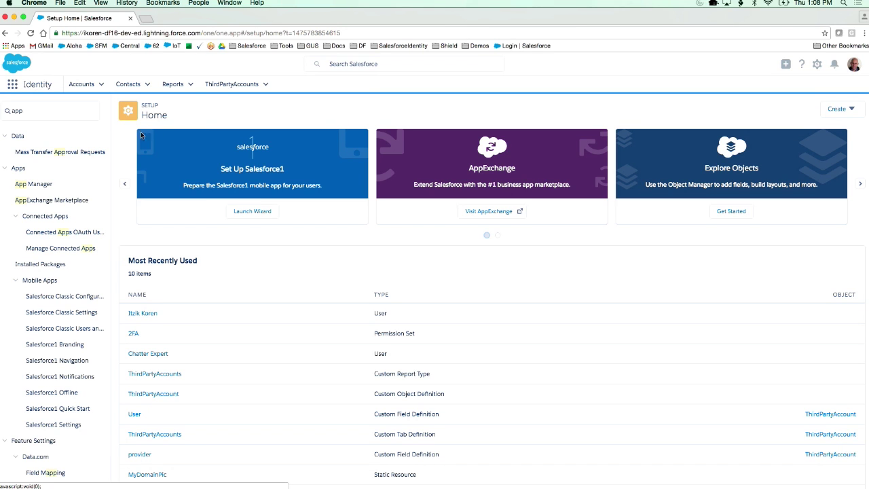
Start a new connected app named Awesome with API name Awesome.
left_click(43, 184)
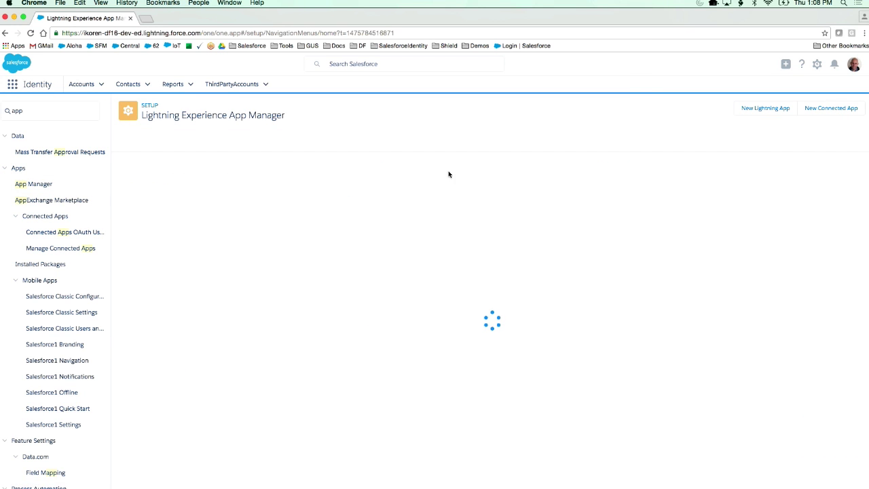
left_click(822, 111)
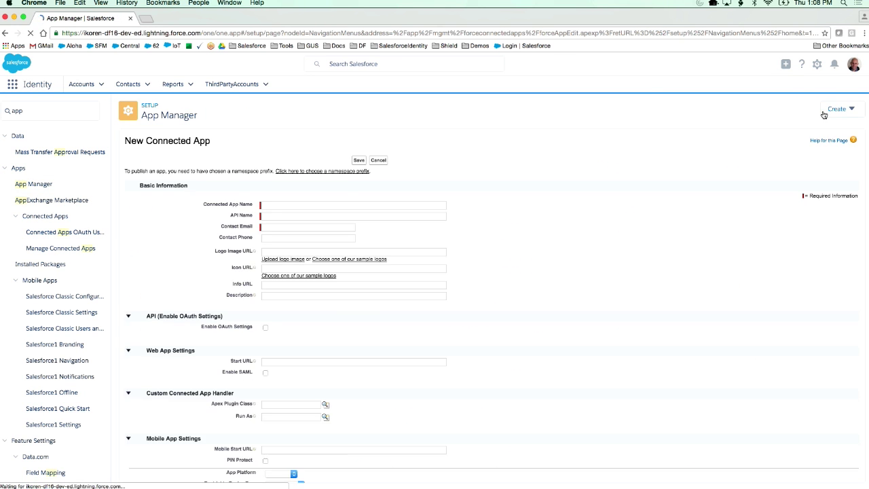
left_click(411, 203)
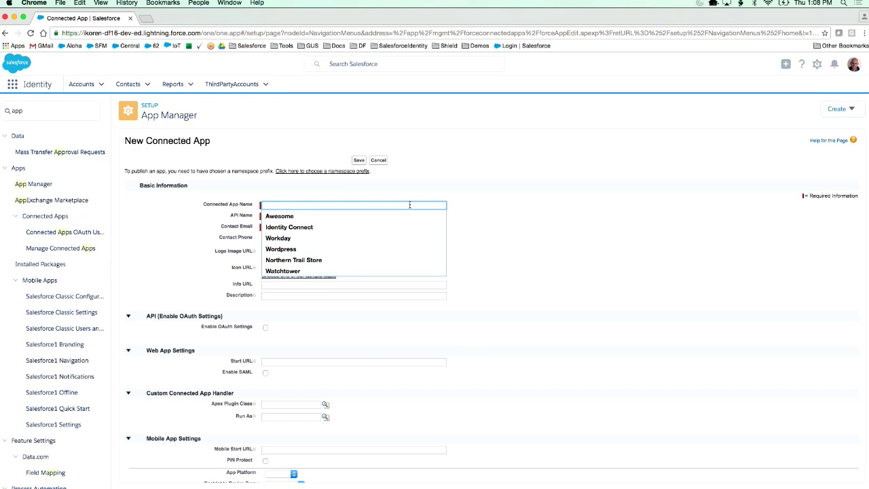
left_click(397, 216)
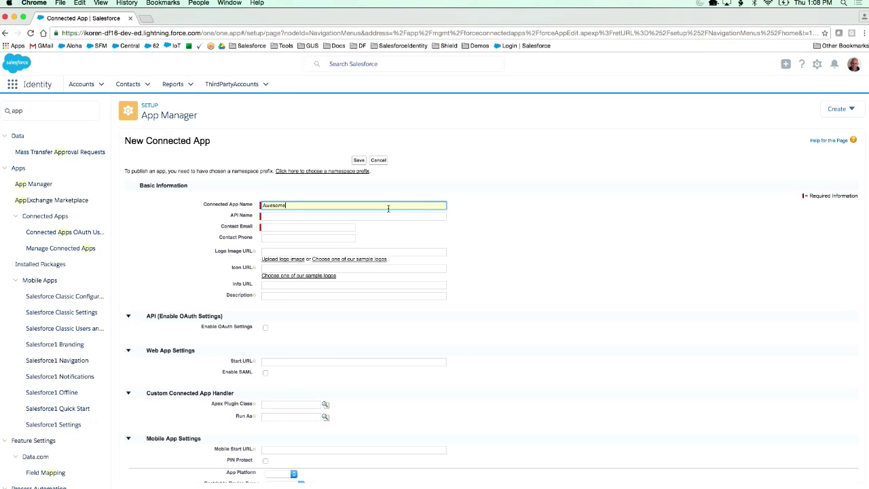
left_click(387, 206)
left_click(343, 217)
left_click(333, 218)
Enter the contact email address and enable SAML for the app.
left_click(329, 226)
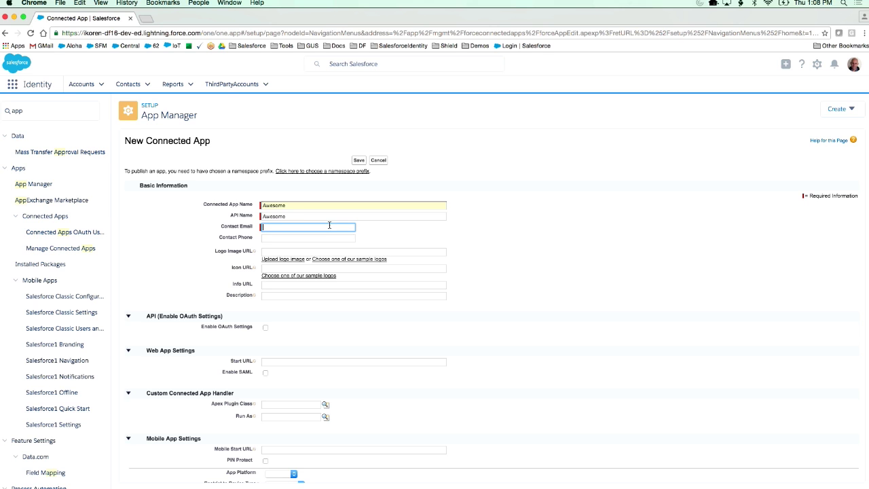
left_click(266, 374)
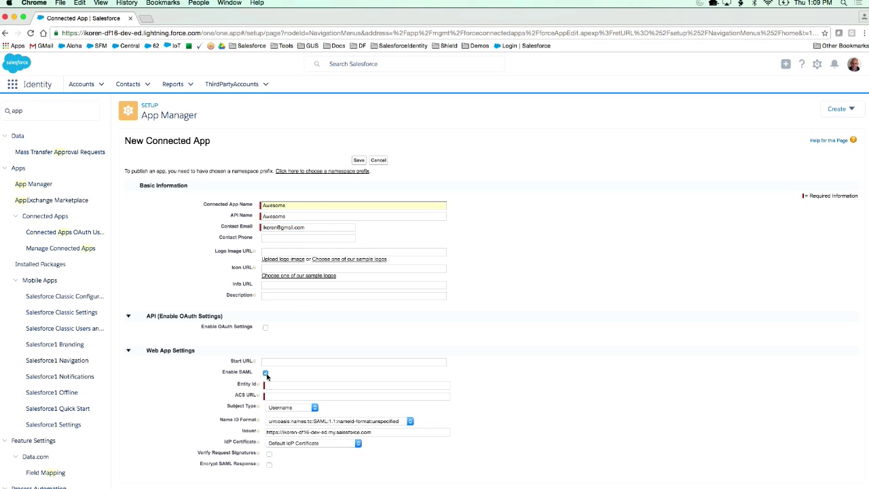
scroll(299, 370, "down", 1)
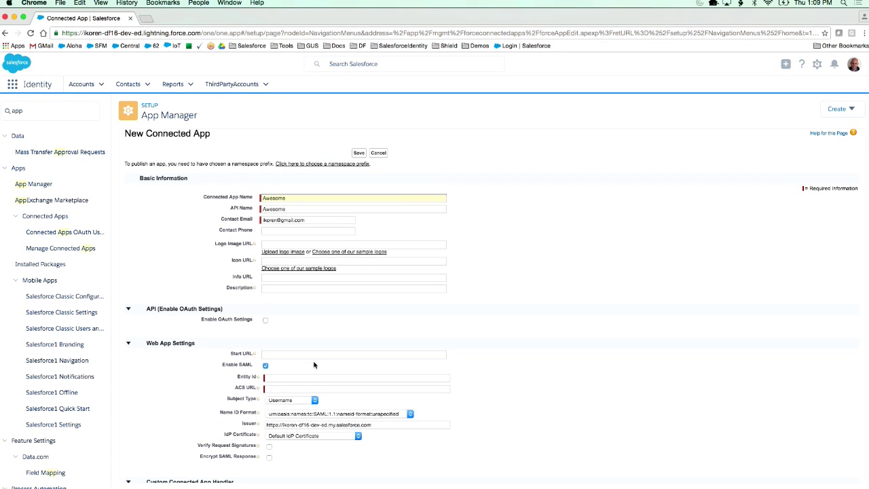
key("super+Tab")
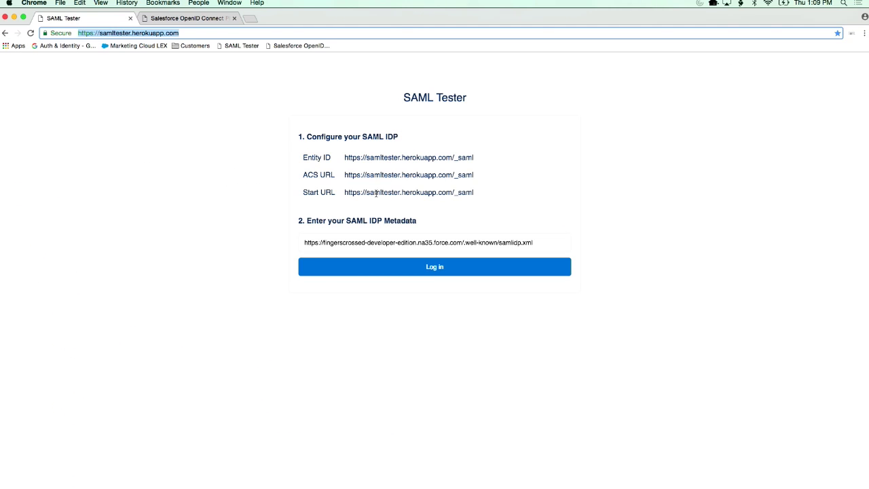
double_click(376, 193)
left_click_drag(346, 193, 478, 193)
right_click(455, 193)
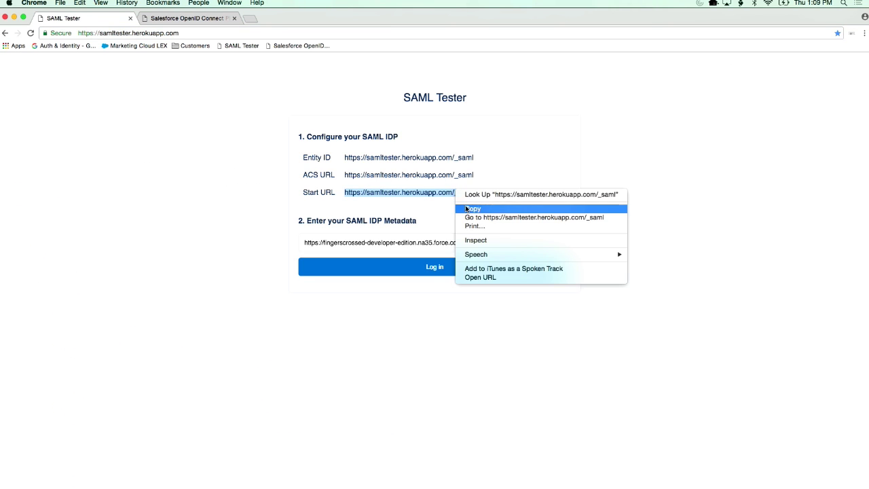
left_click(467, 207)
key("super+Tab")
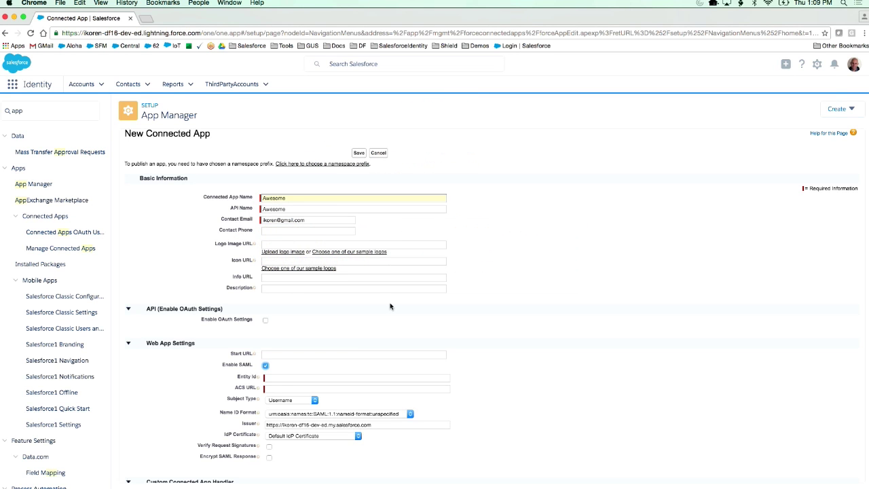
left_click(354, 354)
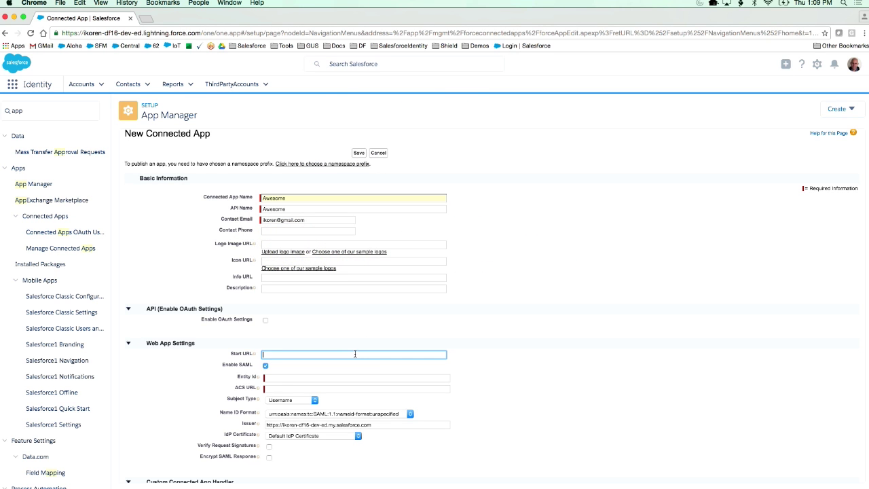
key("super+v")
left_click(346, 376)
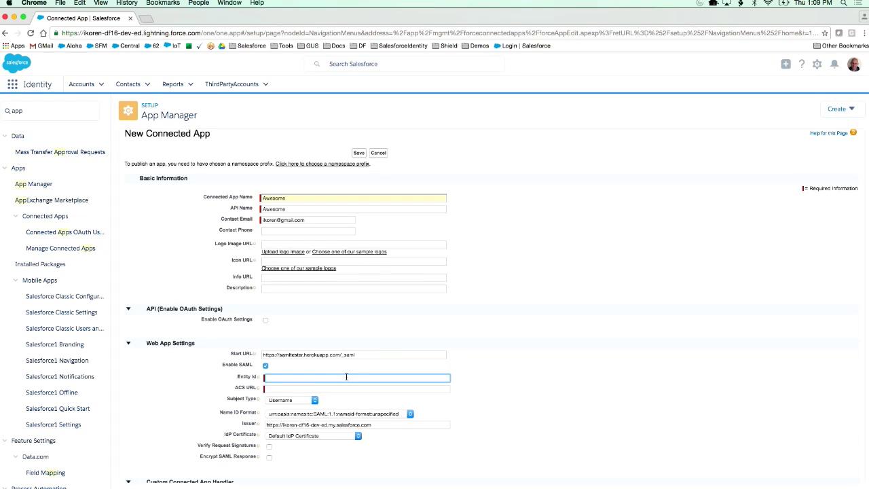
left_click(347, 377)
left_click(408, 385)
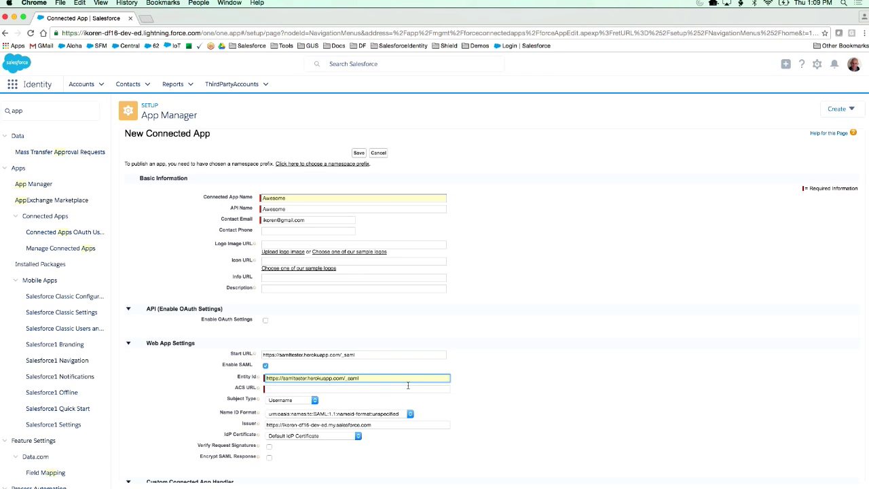
left_click(406, 391)
left_click(406, 391)
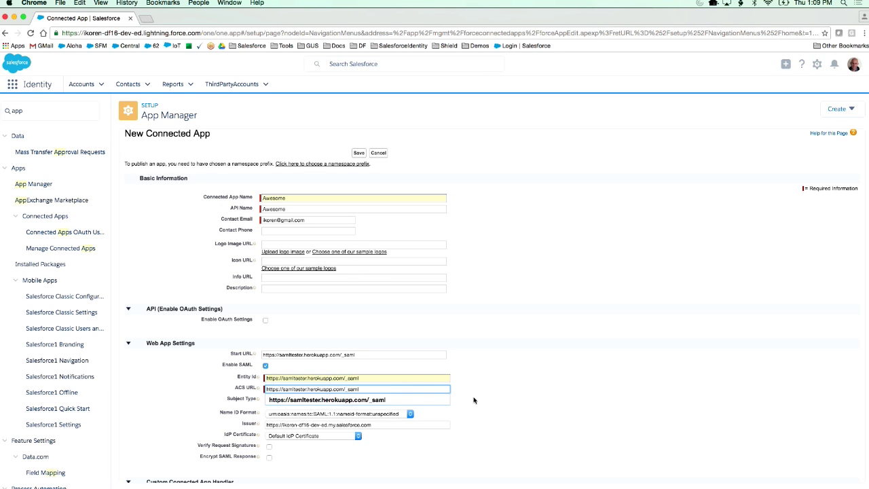
key("Down")
key("Return")
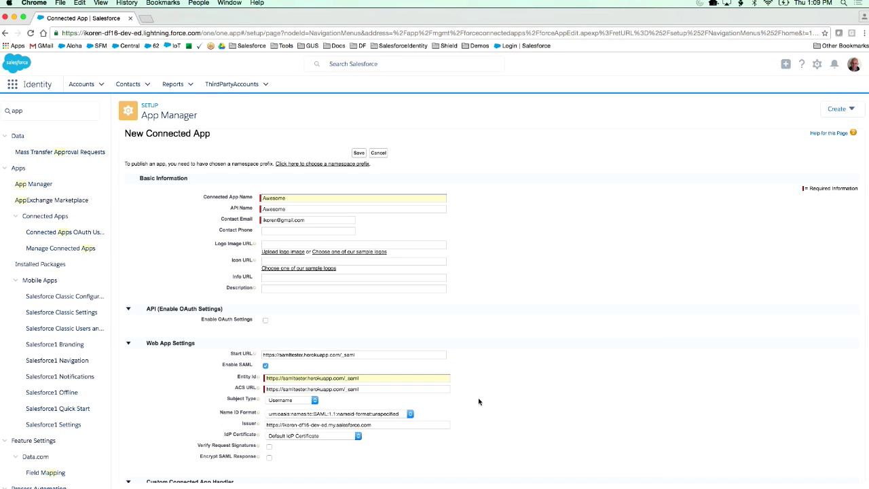
Save the connected app, appending '1' to the API Name to make it unique.
left_click(360, 154)
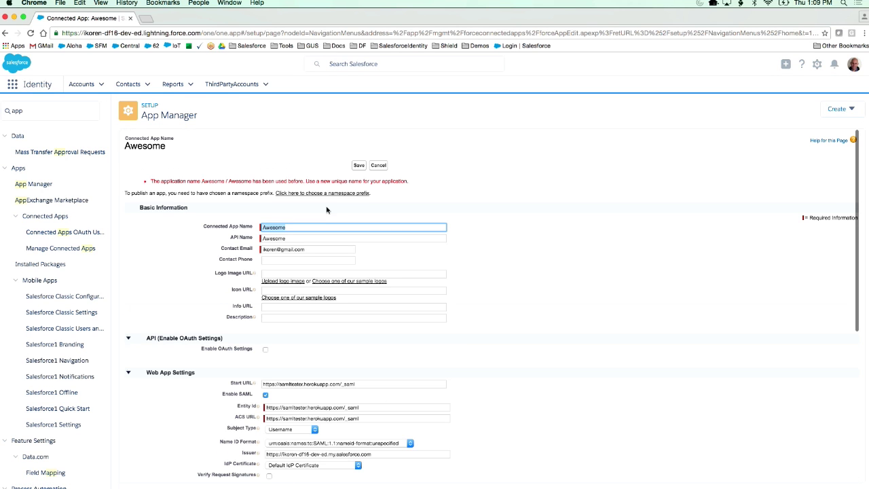
left_click(308, 237)
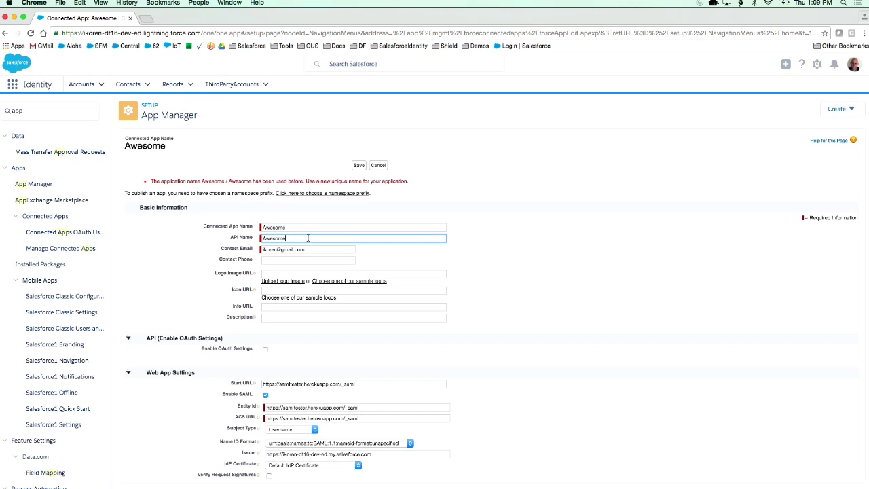
type("1")
left_click(359, 166)
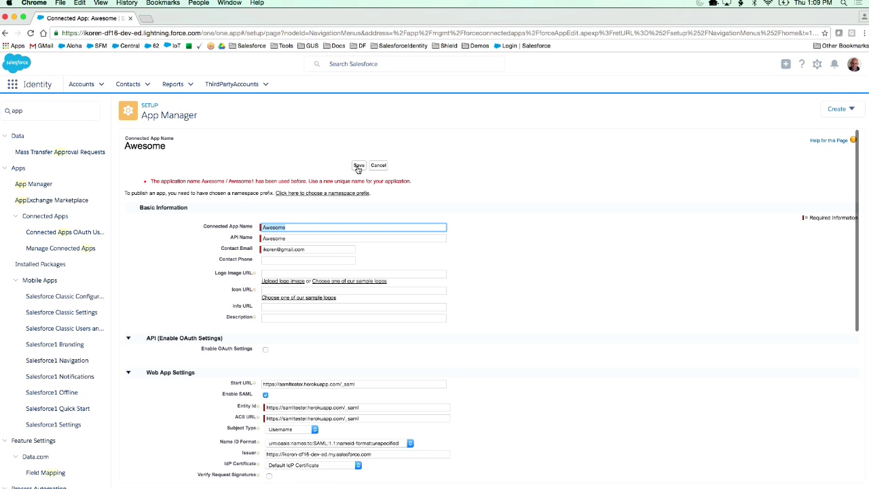
Rename the app and its API Name to Awesome11 and save it.
left_click(315, 237)
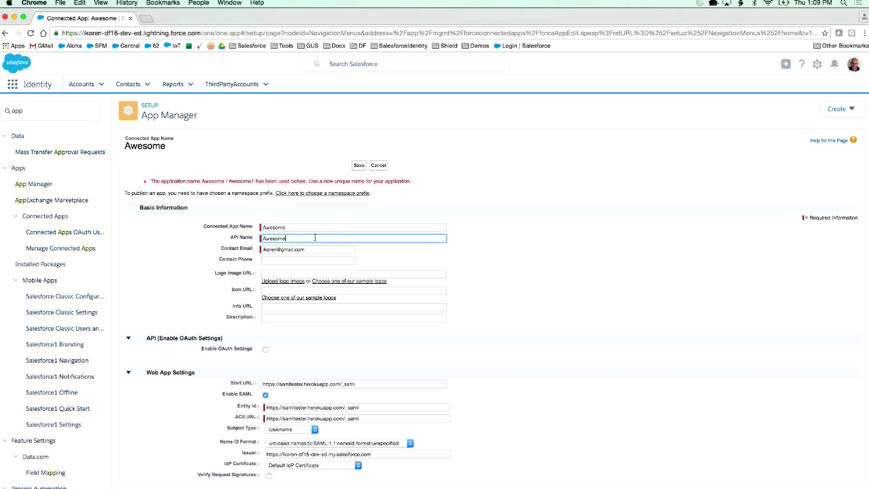
left_click(316, 227)
type("11")
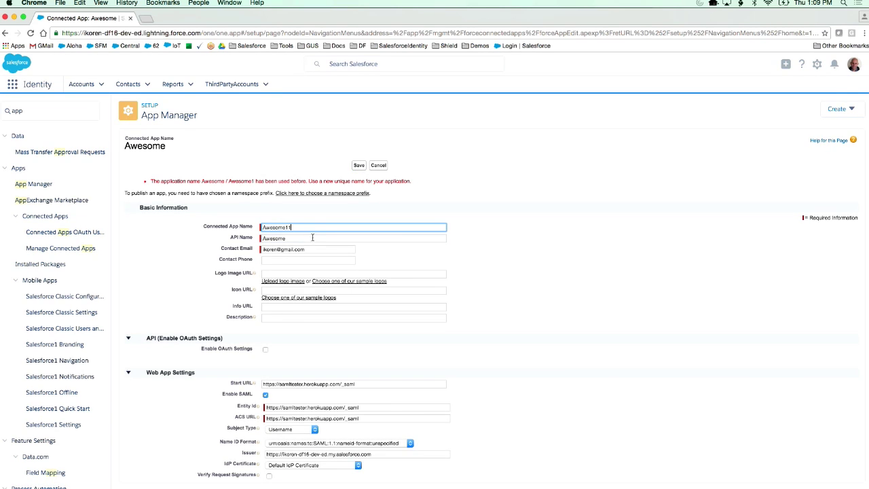
left_click(312, 238)
type("111")
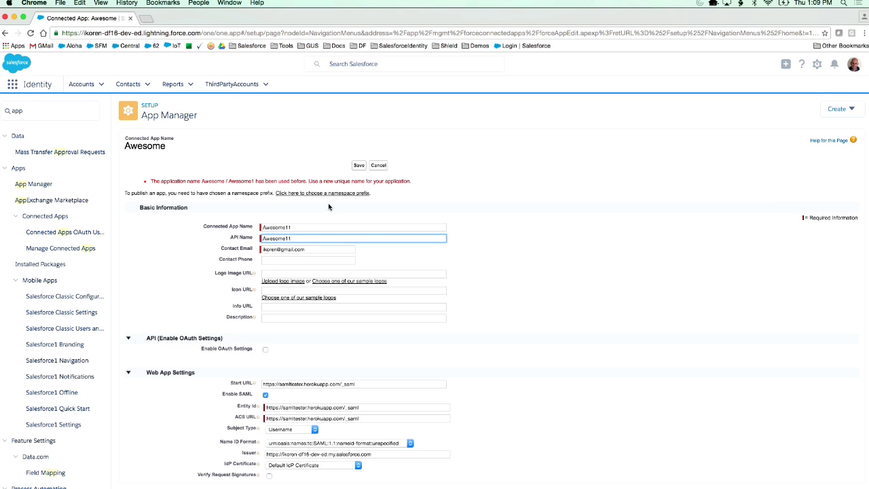
left_click(358, 166)
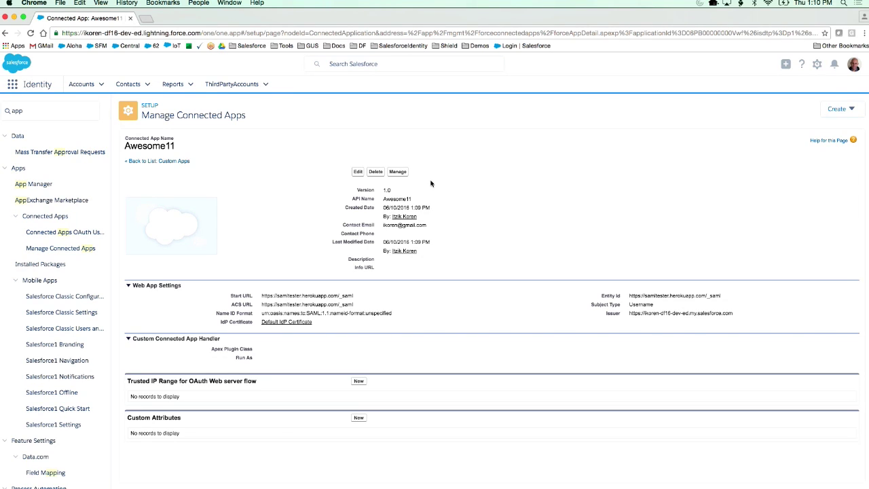
Open Awesome11's Manage page and scroll down to its empty Profiles section.
left_click(397, 172)
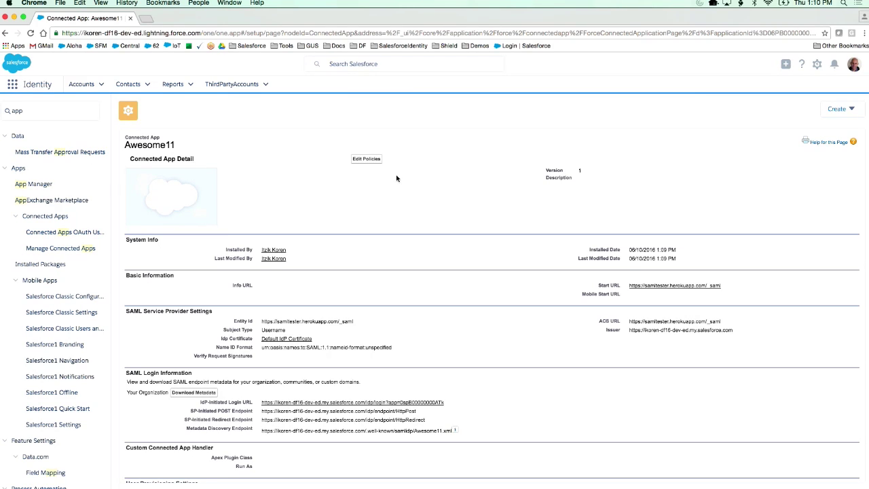
scroll(397, 178, "down", 2)
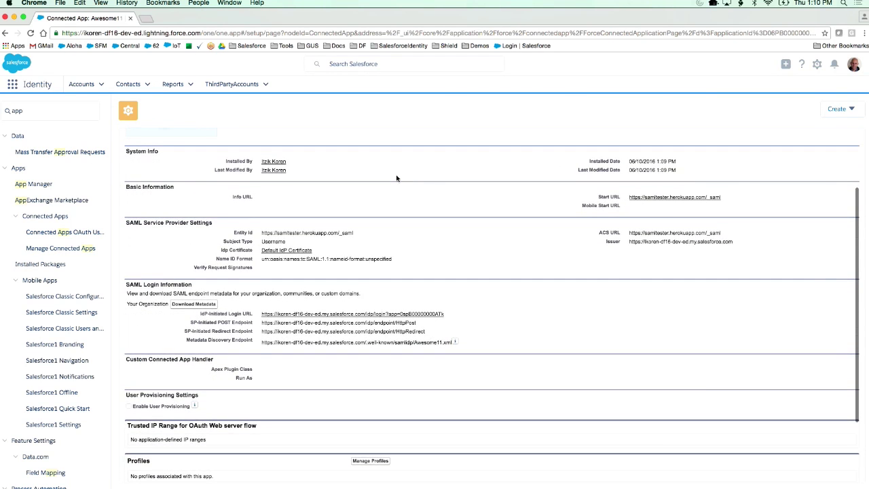
scroll(397, 184, "down", 4)
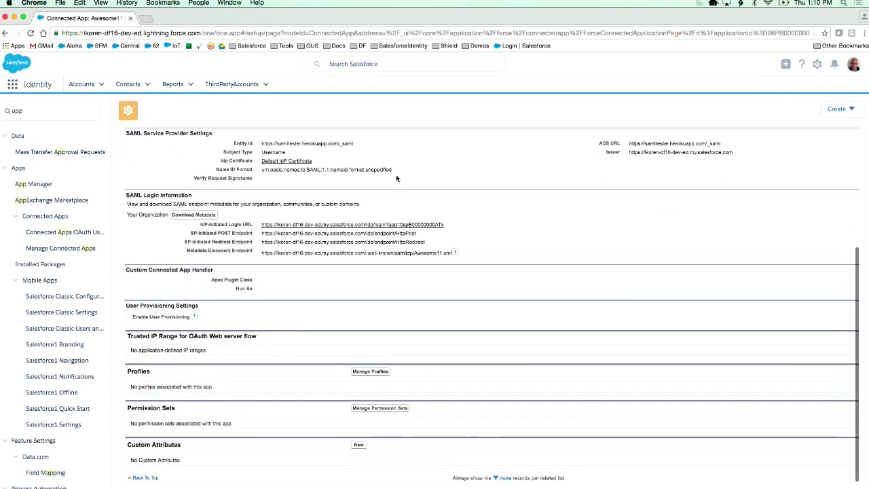
Under Manage Profiles, find and tick System Administrator, then save the assignment.
left_click(370, 373)
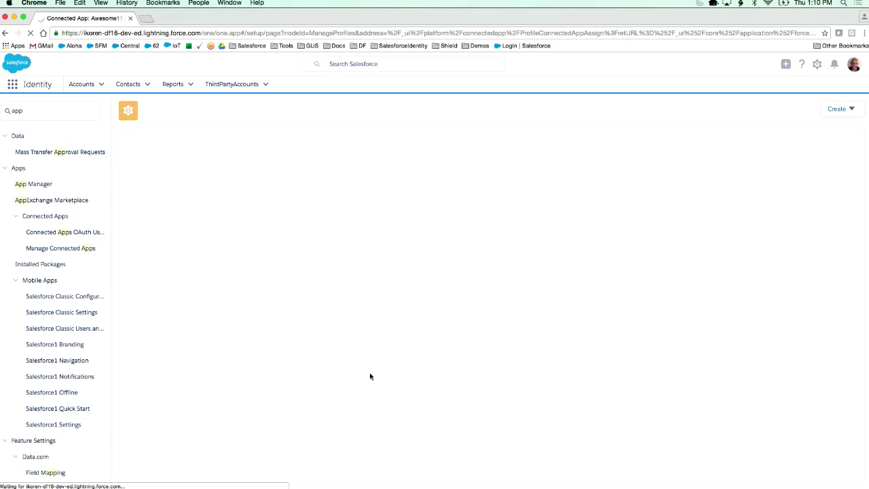
scroll(370, 376, "down", 1)
key("super+f")
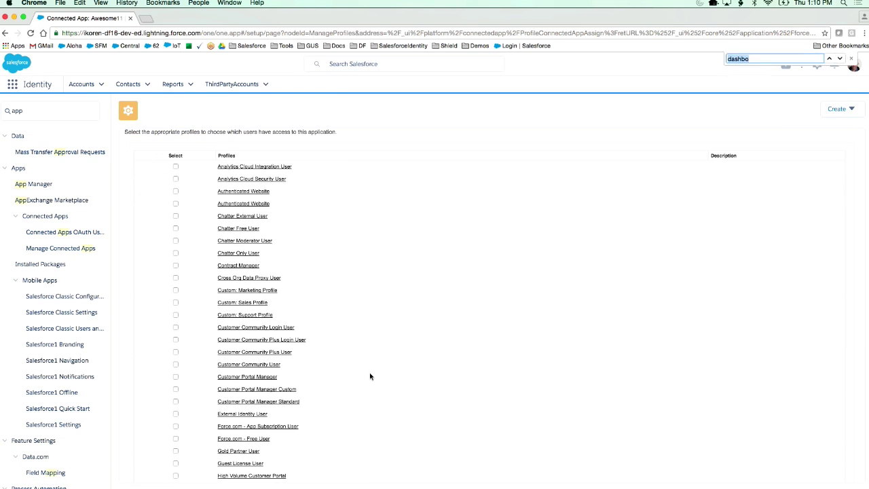
type("sys")
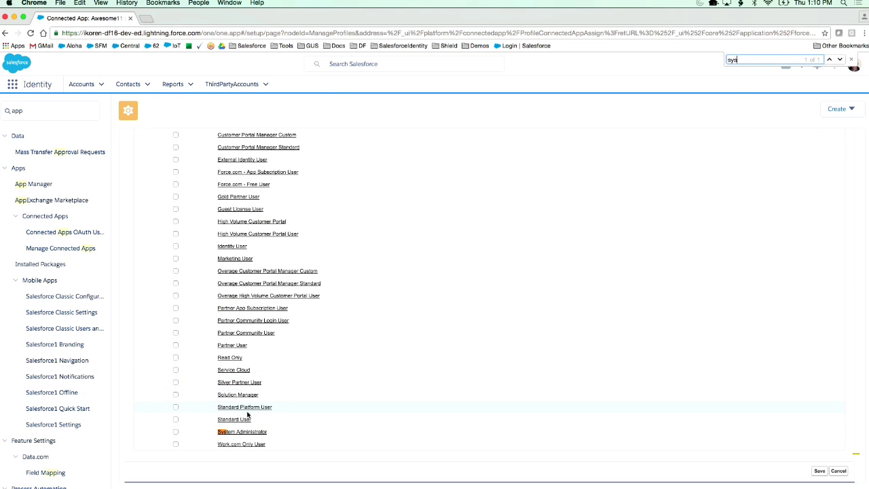
left_click(176, 432)
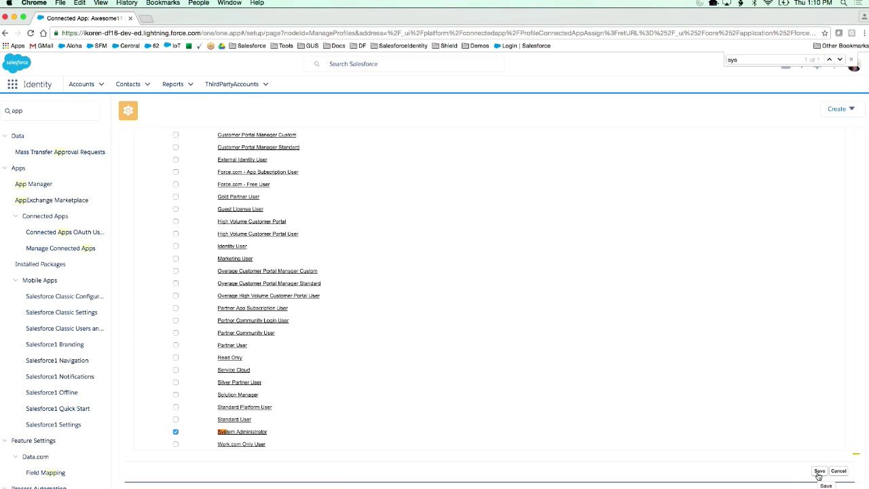
left_click(819, 471)
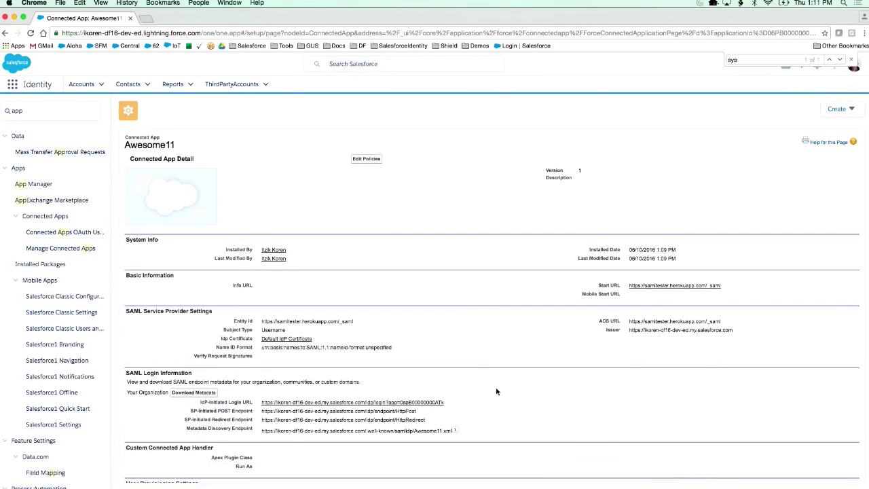
Create custom attribute key MyPhone with value $User.Phone inserted from the field list, and save.
scroll(496, 388, "down", 5)
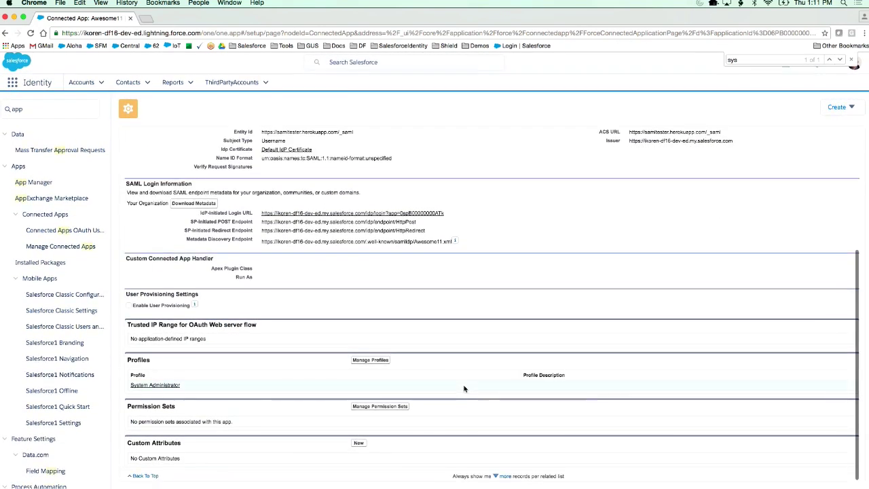
left_click(359, 443)
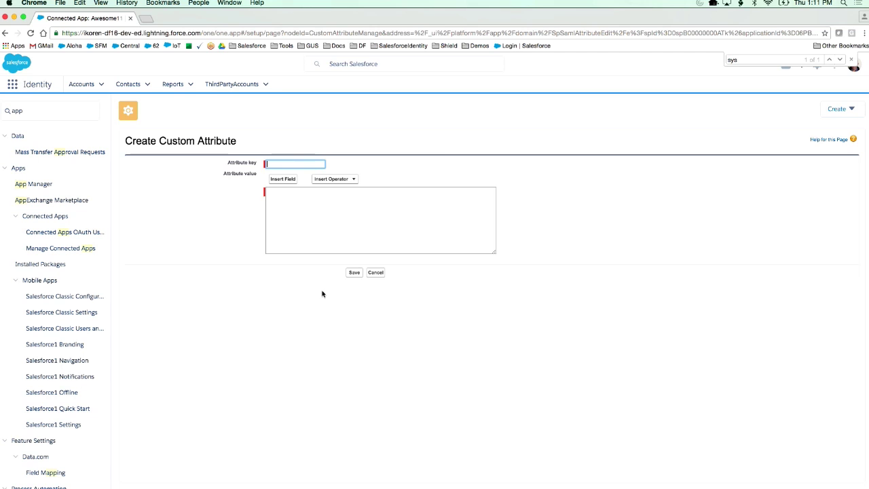
type("MyPhone")
left_click(290, 180)
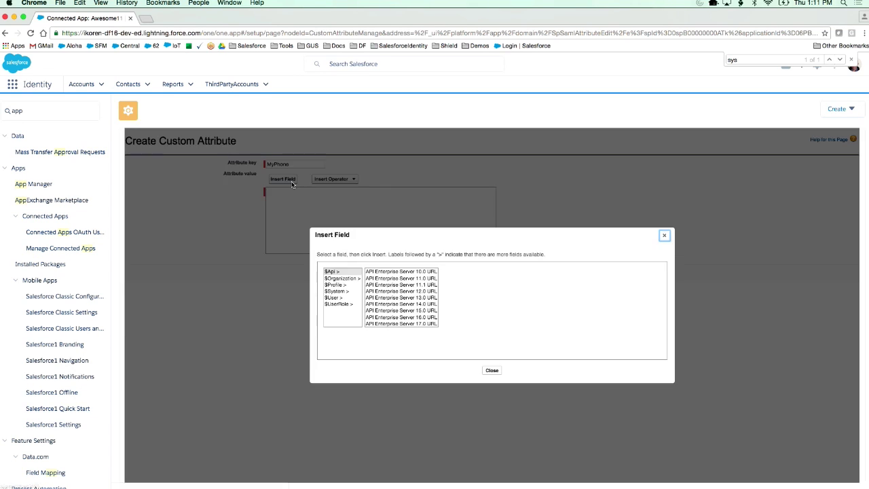
left_click(348, 298)
left_click(382, 303)
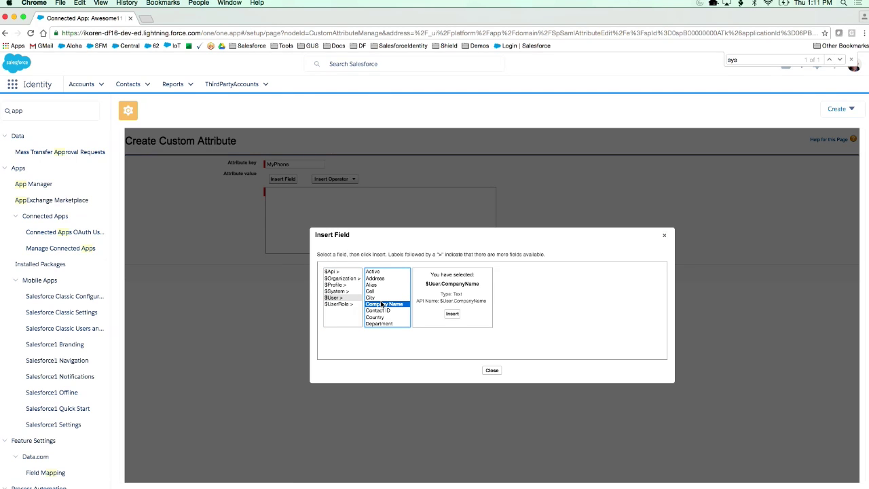
key("p")
left_click(450, 314)
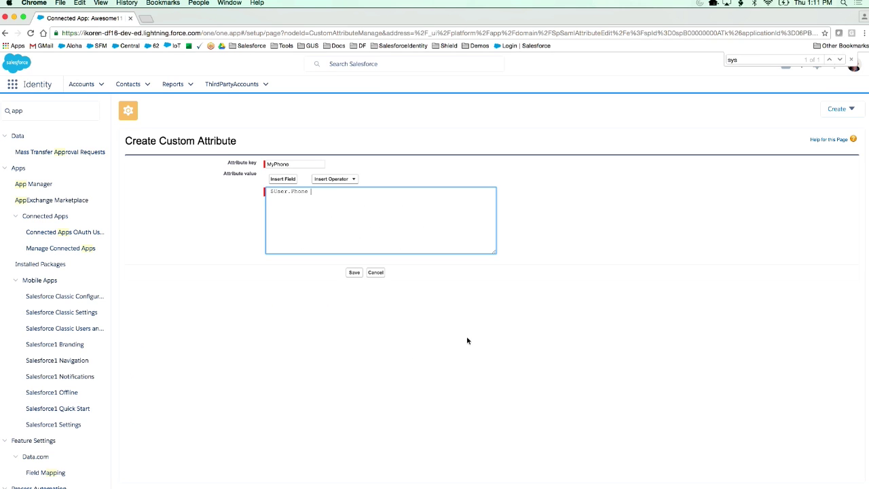
left_click(351, 277)
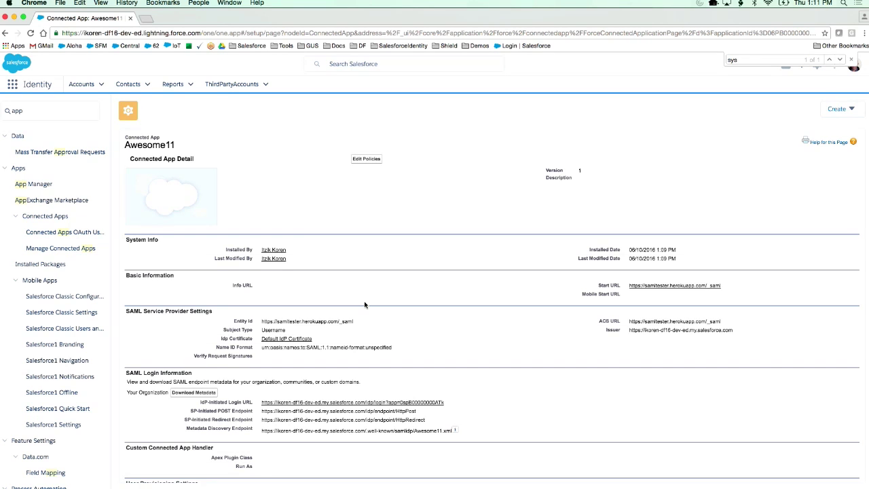
Select the Metadata Discovery Endpoint URL under SAML Login Information, then open a new tab.
scroll(365, 305, "down", 3)
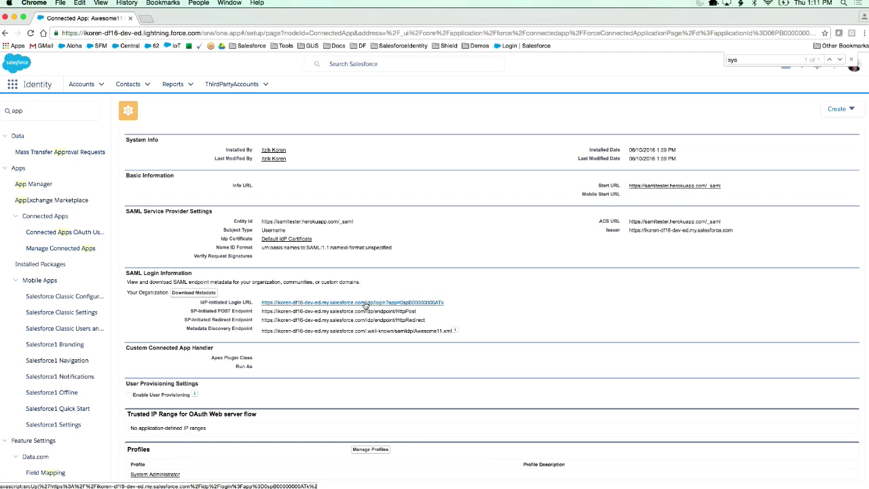
scroll(364, 305, "down", 1)
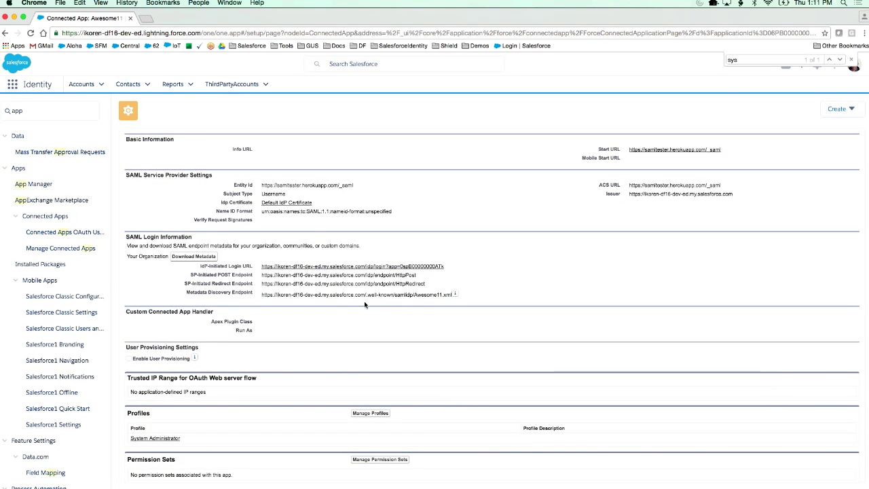
scroll(365, 305, "down", 1)
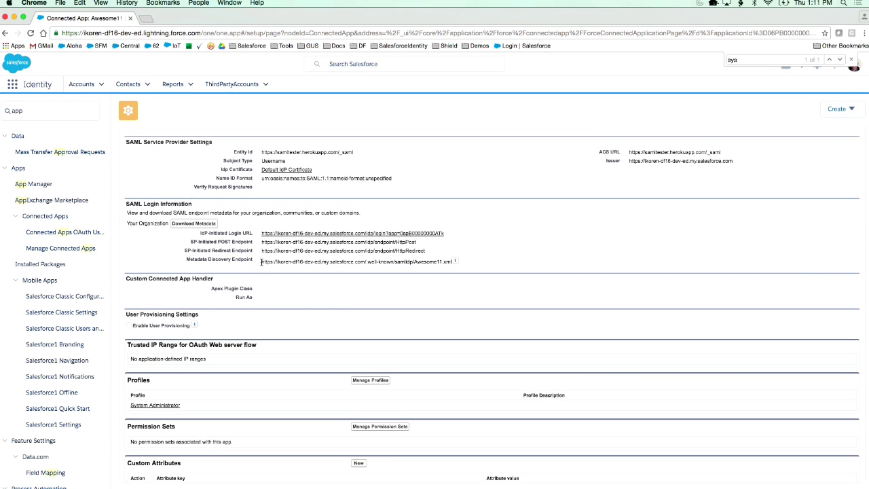
left_click_drag(262, 261, 451, 261)
key("super+c")
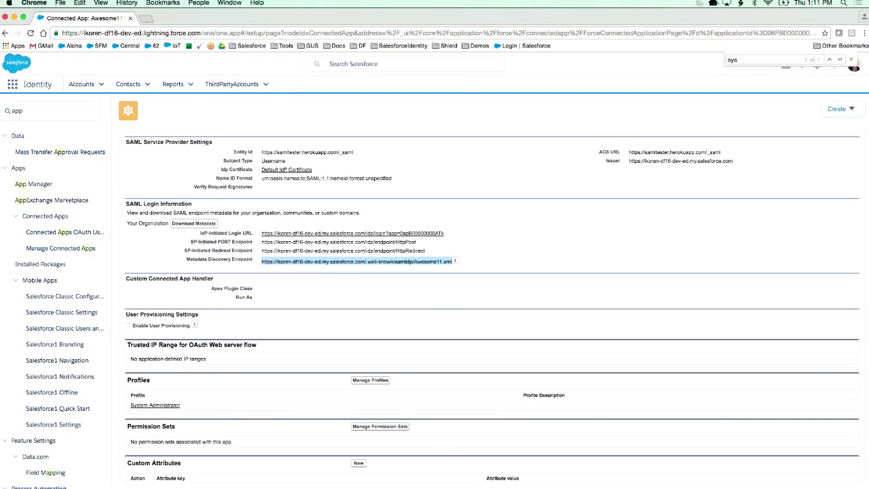
left_click(147, 19)
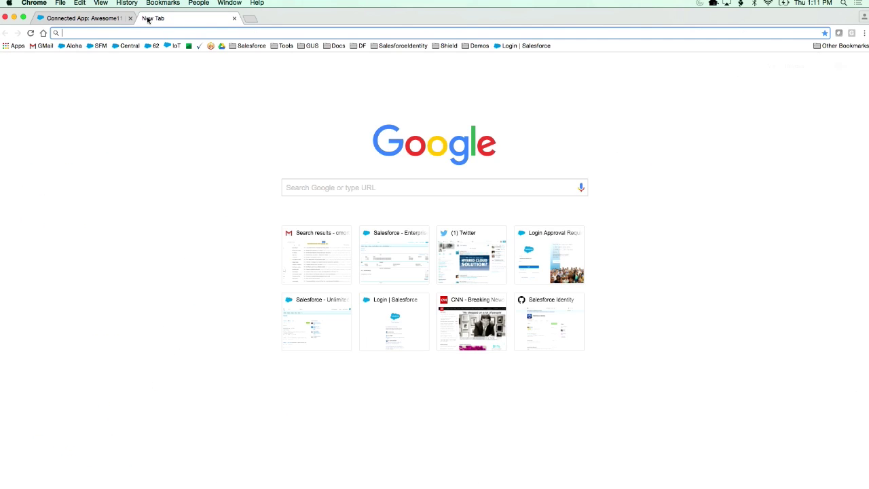
Load the Awesome11.xml metadata URL in the new tab, then switch to SAML Tester.
key("super+v")
key("Return")
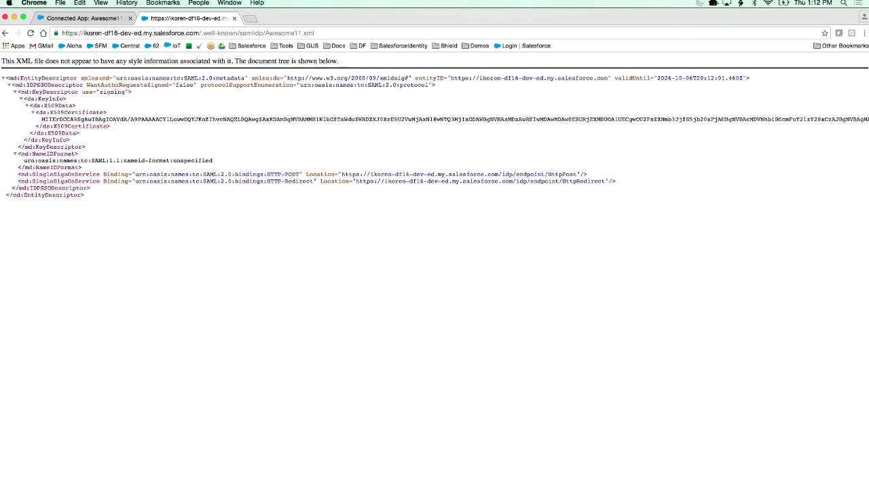
key("super+Tab")
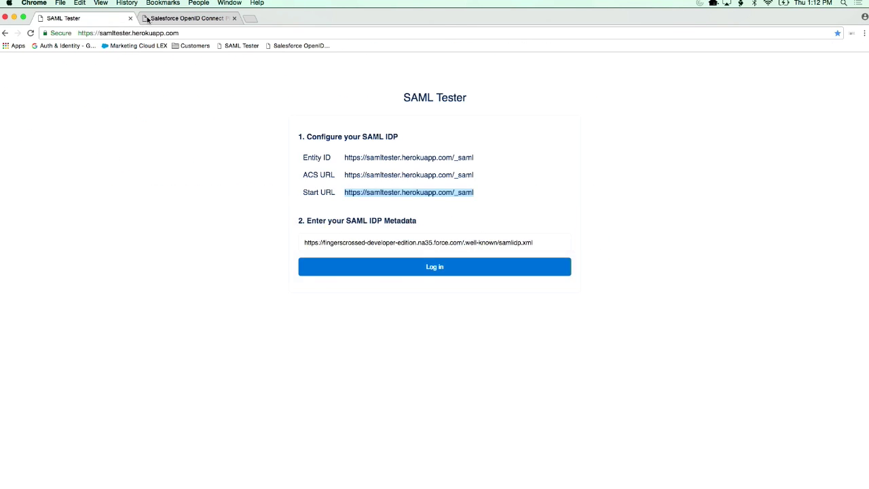
Replace SAML Tester's IDP metadata URL with the Awesome11 metadata URL and start the login.
double_click(466, 242)
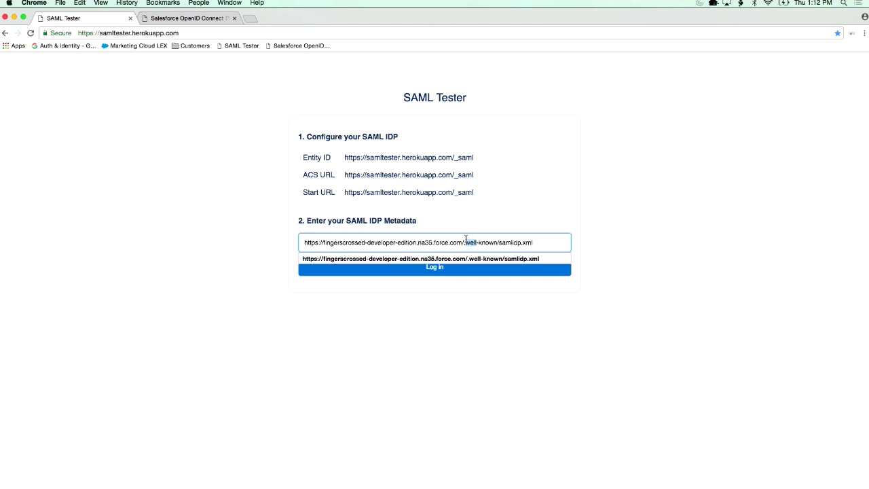
key("super+a")
key("BackSpace")
key("super+v")
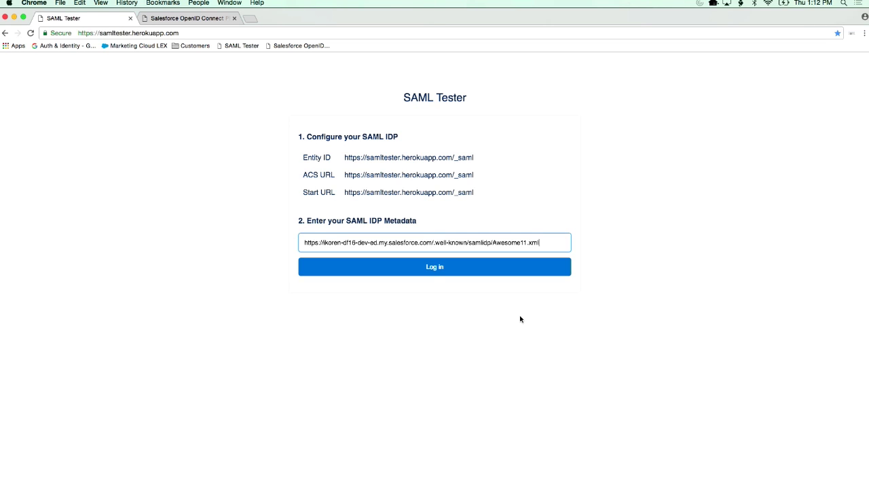
left_click(469, 269)
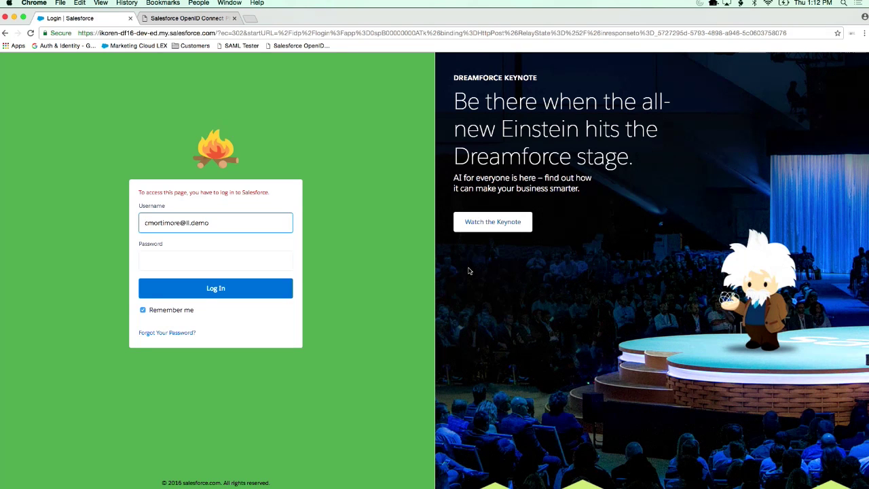
Enlarge the Salesforce login page and replace the saved username with the demo user's username.
key("super+equal")
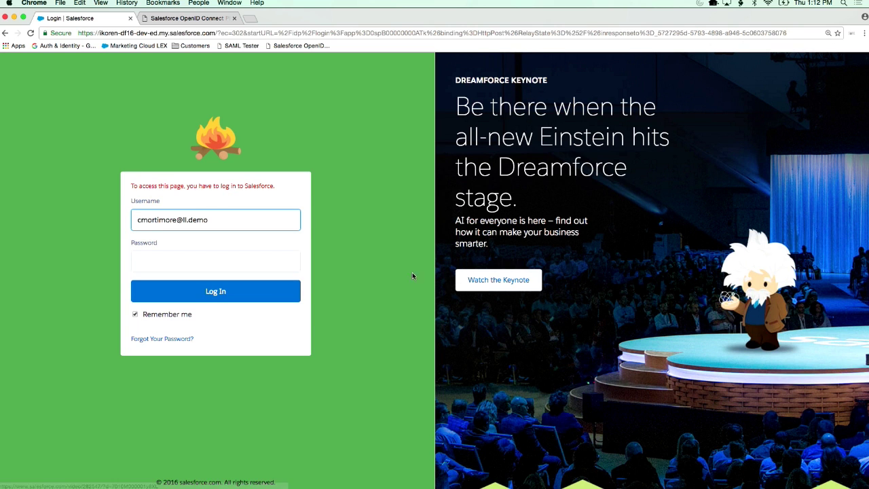
double_click(296, 226)
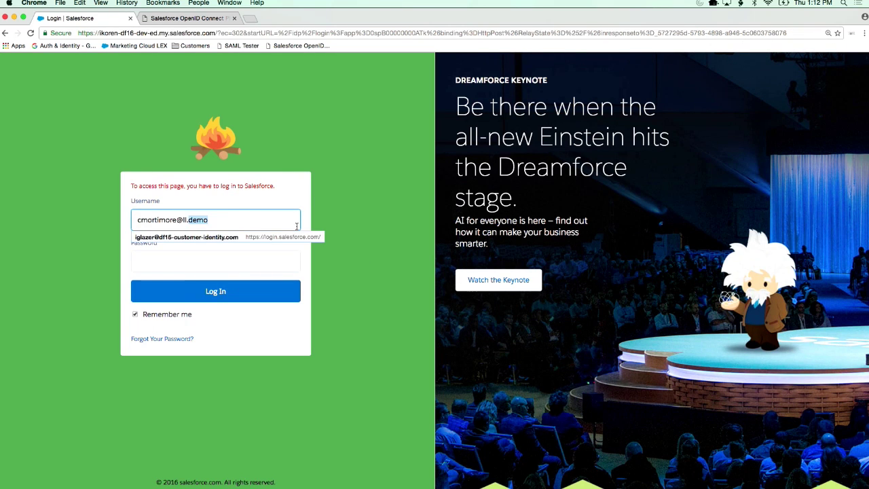
key("BackSpace")
key("BackSpace")
key("BackSpace")
key("BackSpace")
key("BackSpace")
key("BackSpace")
key("BackSpace")
key("BackSpace")
key("BackSpace")
key("BackSpace")
key("BackSpace")
key("BackSpace")
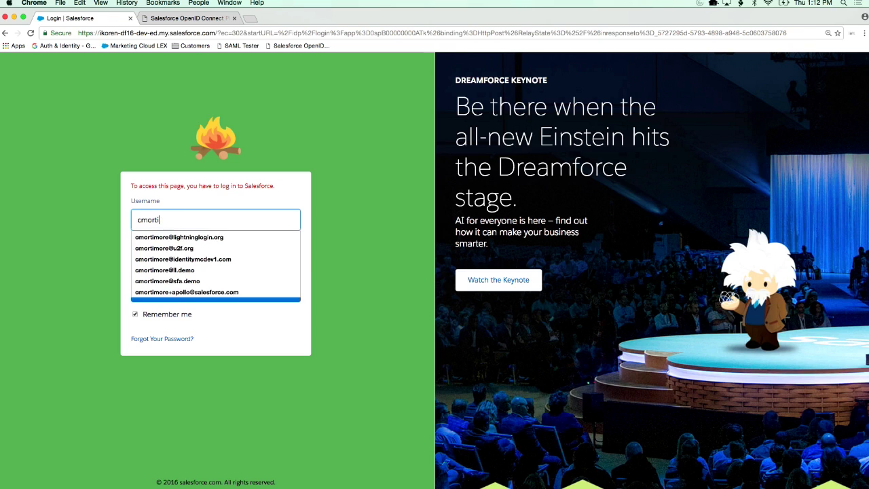
key("BackSpace")
key("BackSpace")
key("BackSpace")
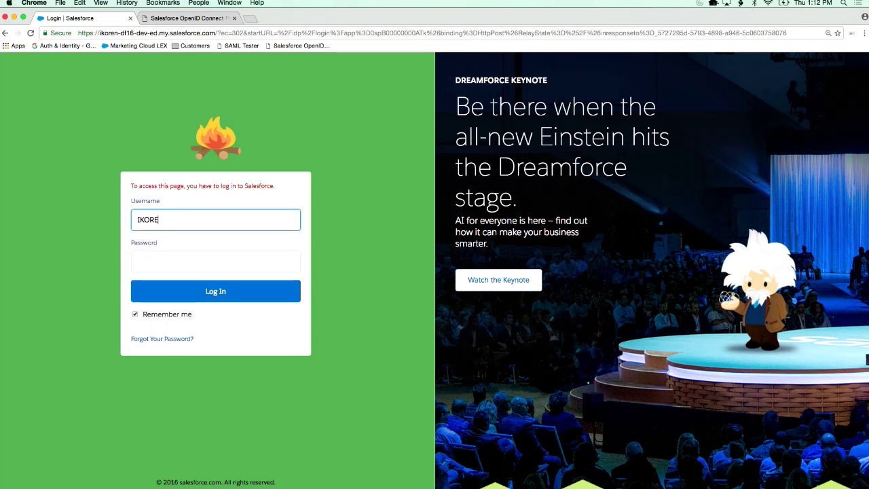
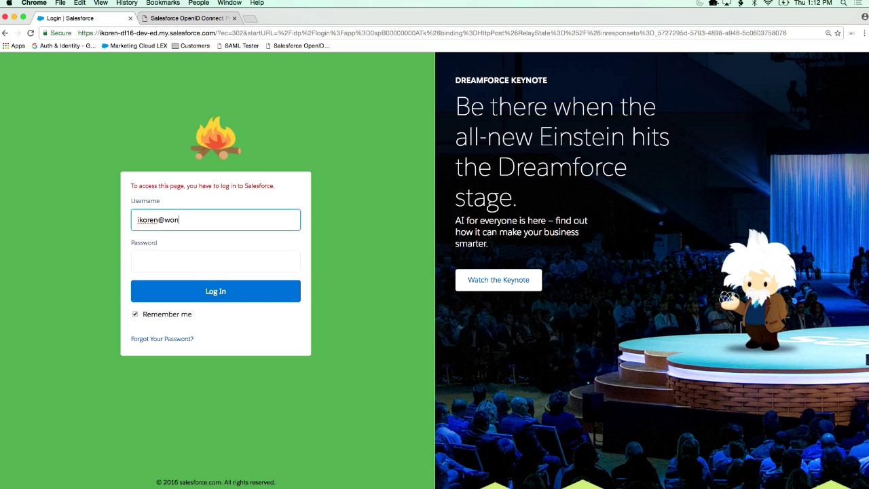
Enter the demo user's password and log in to Salesforce.
key("Tab")
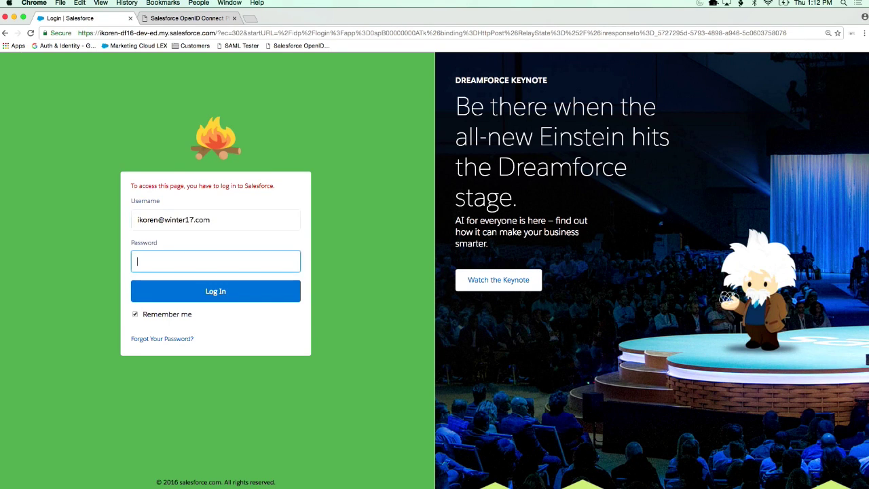
type("••••")
key("BackSpace")
key("BackSpace")
key("BackSpace")
key("BackSpace")
type("••••••••")
left_click(229, 292)
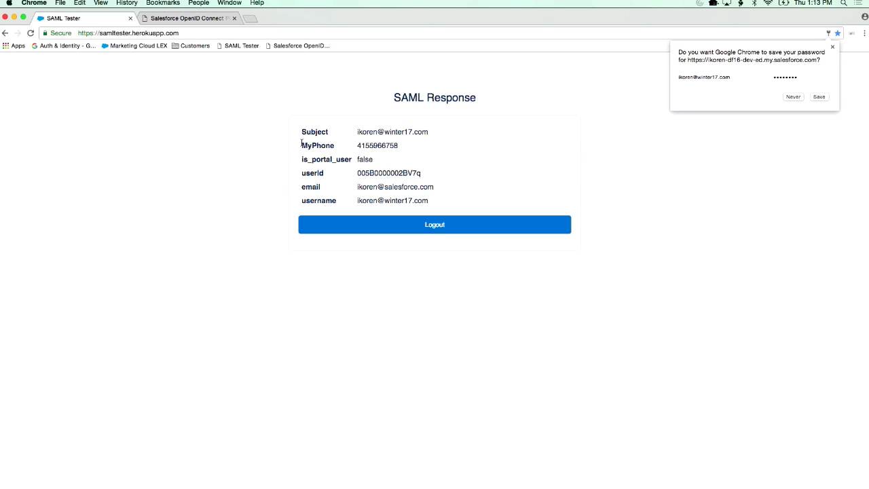
Log out of SAML Tester and log in again through the Awesome11 identity provider.
left_click(434, 226)
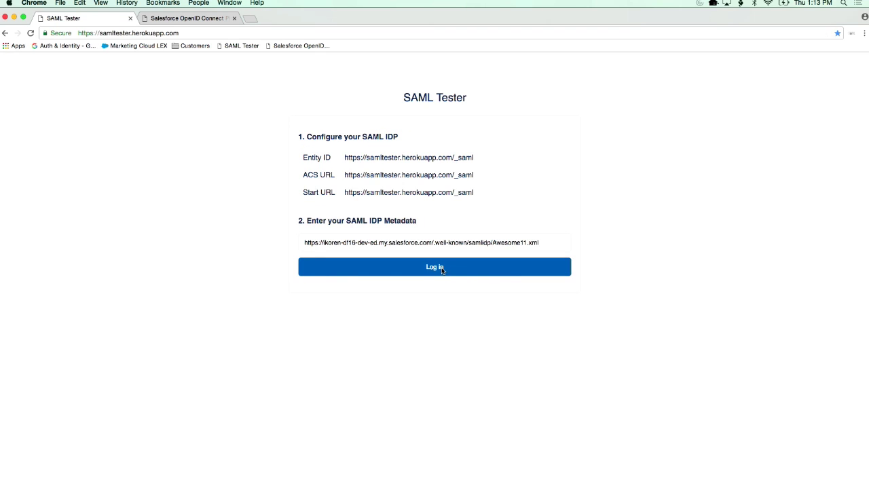
left_click(442, 269)
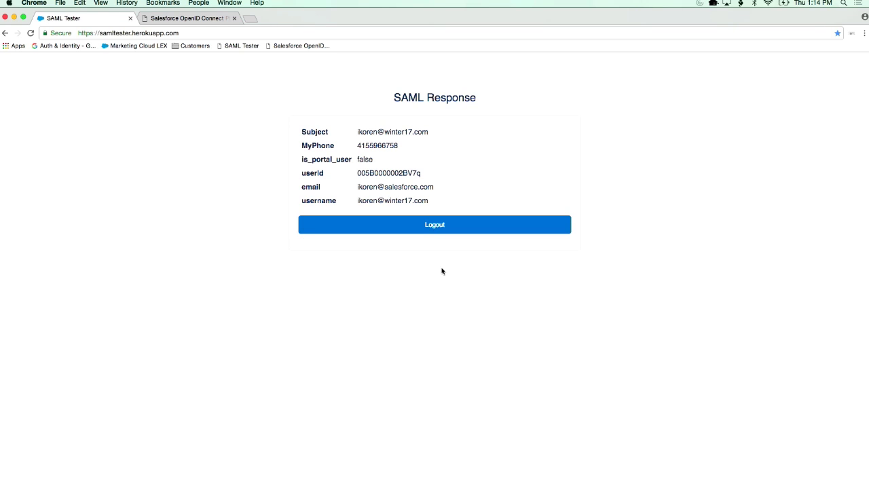
key("super+Tab")
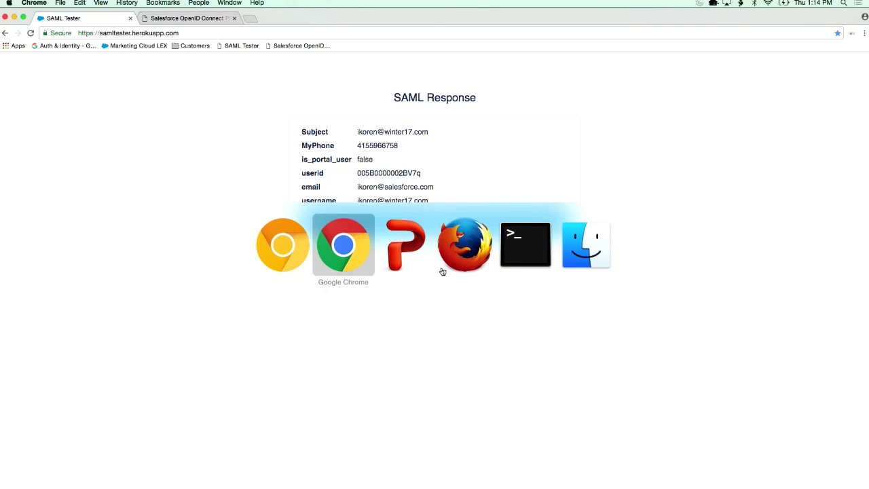
Present the Single Sign-On to External Apps slide, then return to Chrome.
key("super+Tab")
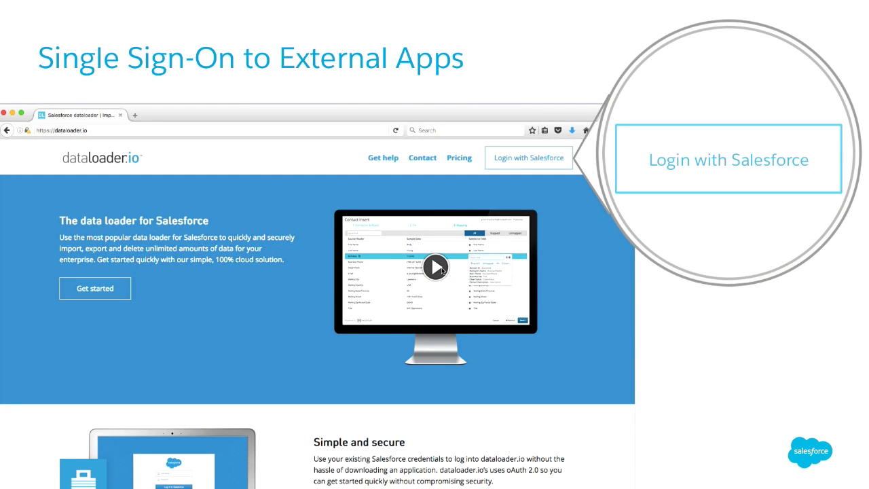
key("super+Tab")
key("super+Tab")
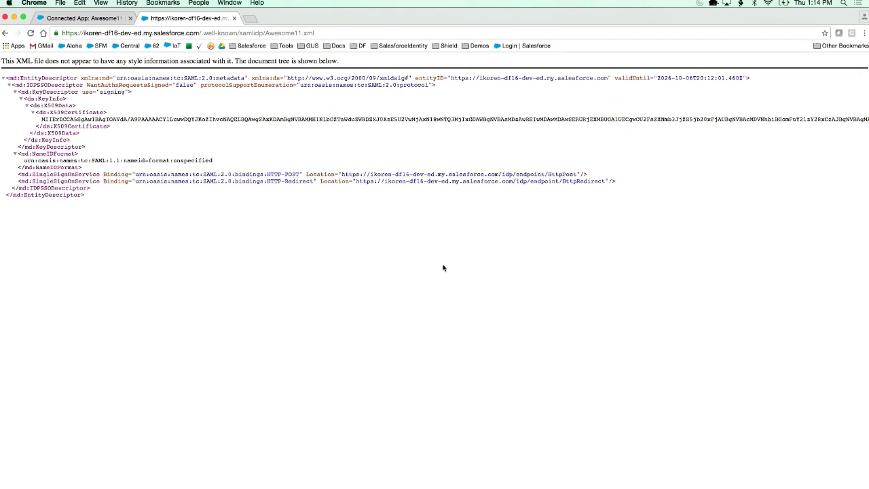
Go to the dataloader.io website from the browser address bar.
left_click(385, 34)
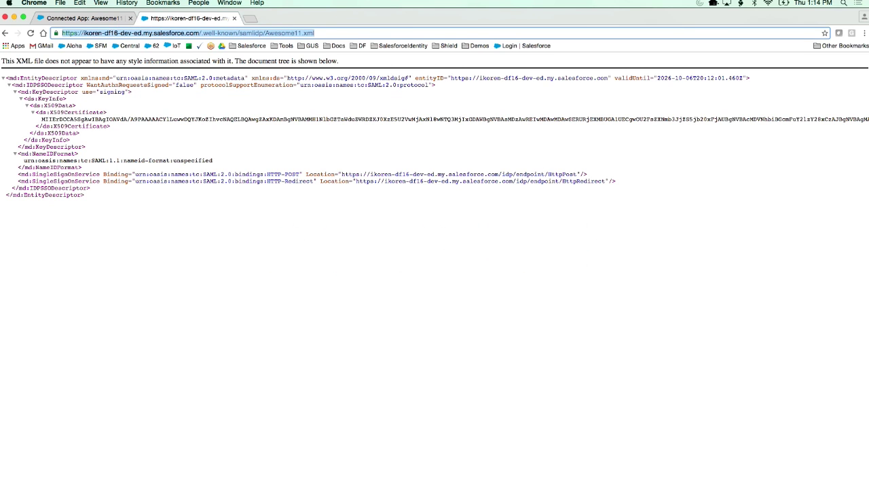
type("data")
key("Return")
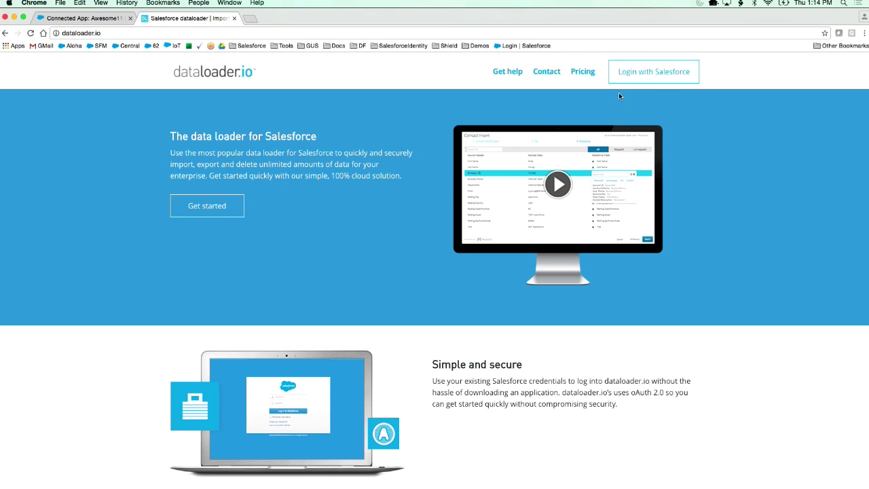
Log in with Salesforce using the custom domain fixcoffee.
left_click(642, 73)
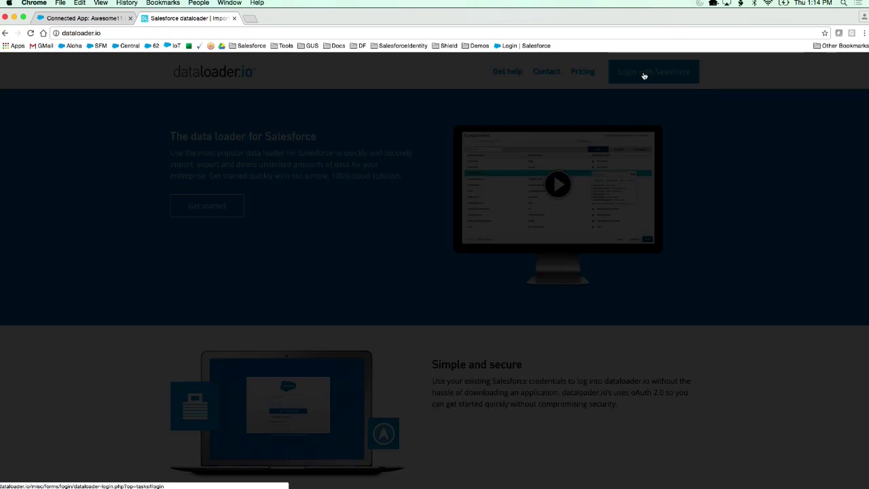
left_click(356, 240)
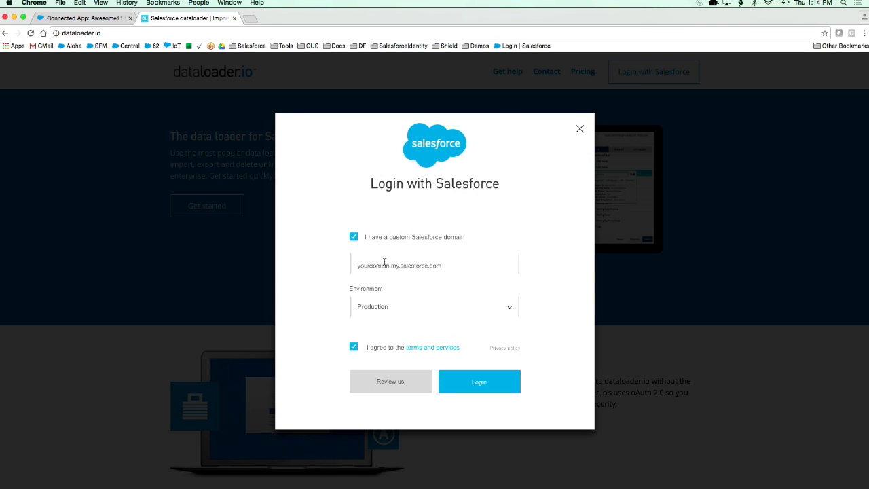
double_click(377, 265)
type("fixcoffee.my.salesforce.com")
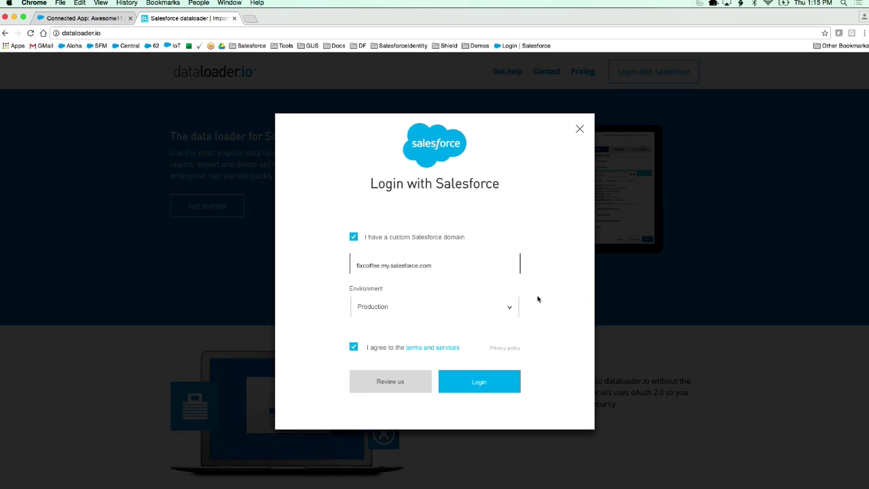
left_click(539, 300)
left_click(491, 385)
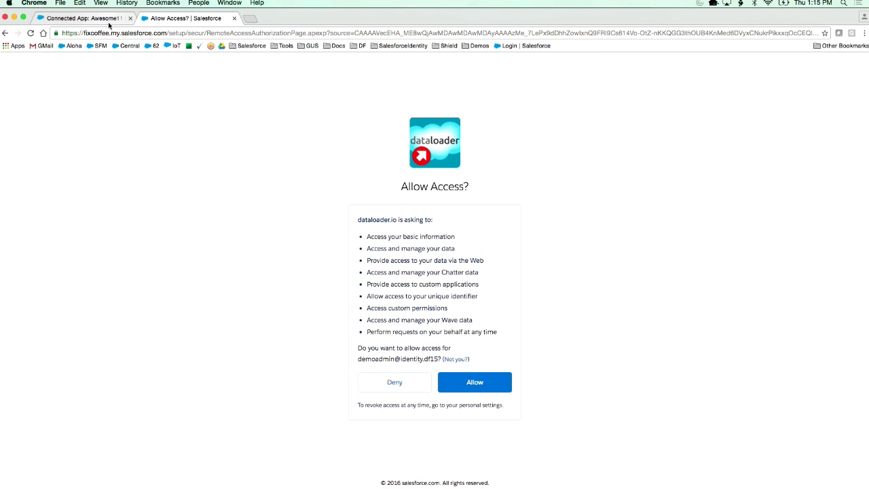
Leave the dataloader.io Allow Access page and advance the Single Sign-On slideshow.
key("super+Tab")
key("Right")
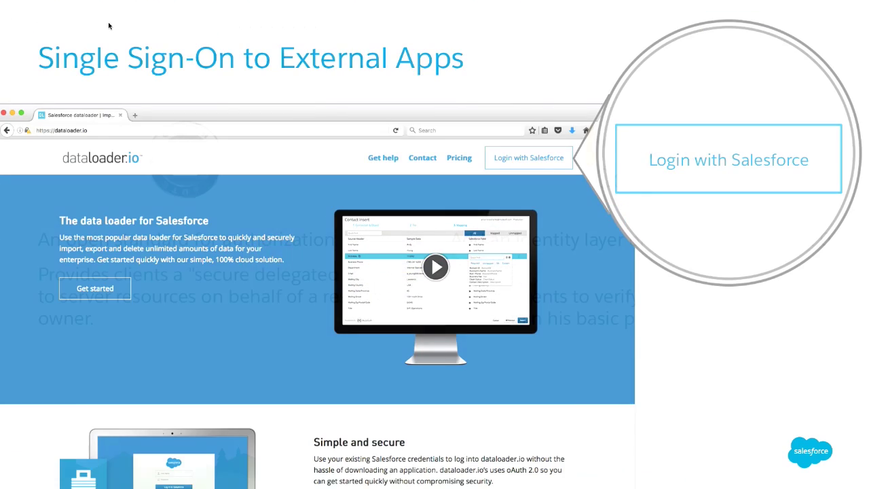
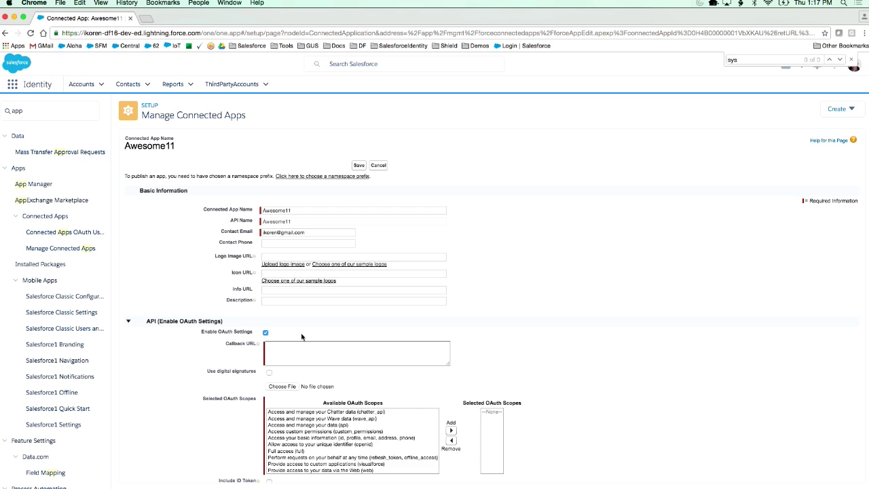
Dismiss Firefox's software update notice and bring the SAML Tester Chrome window to the front.
left_click(298, 349)
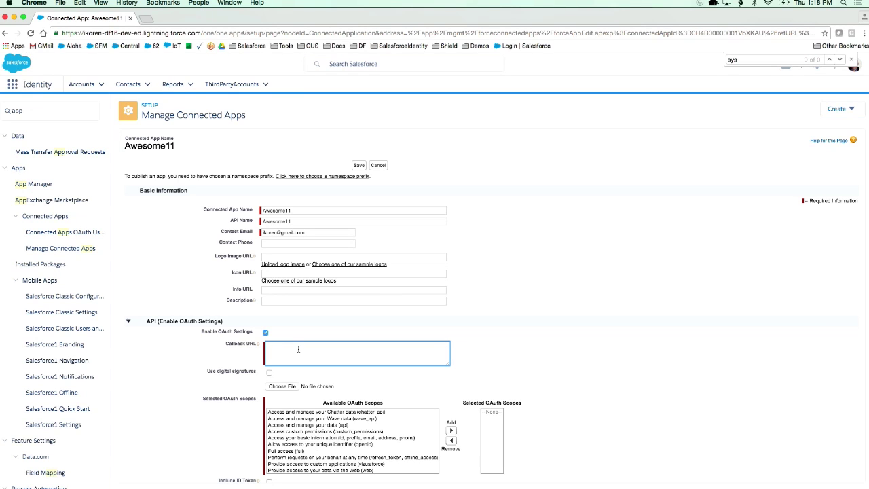
key("super+Tab")
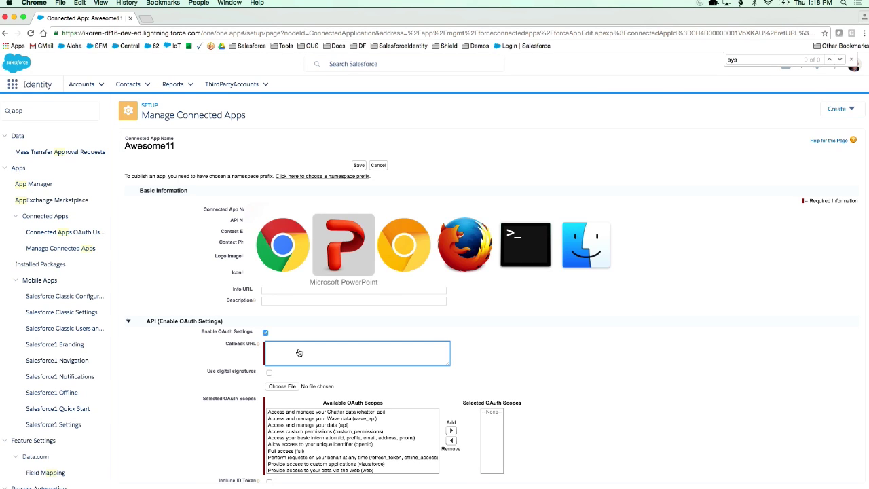
key("super+Tab")
key("super+Tab")
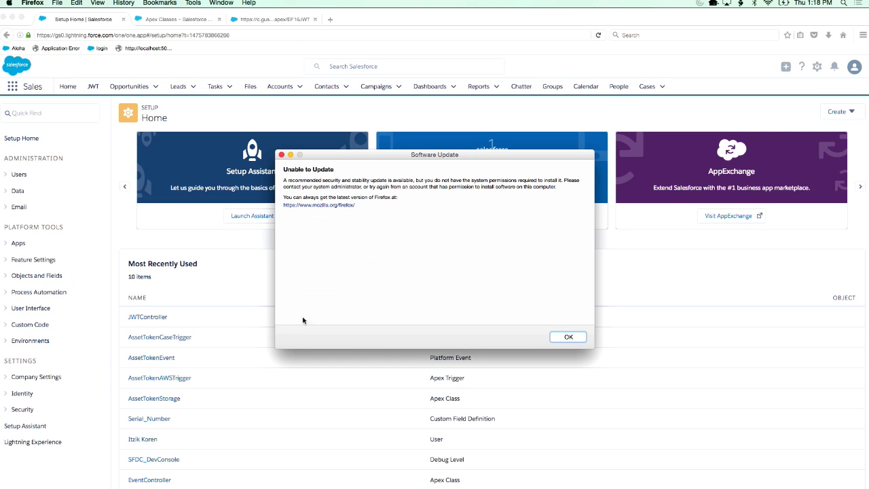
left_click(556, 336)
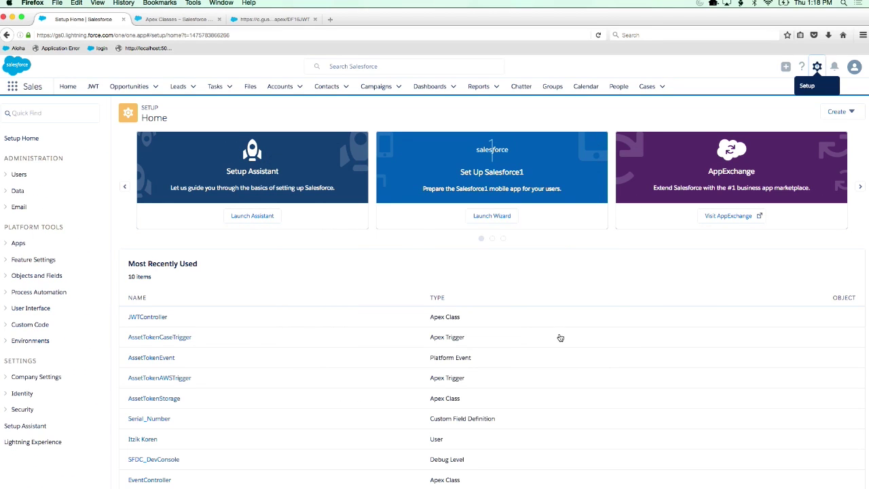
key("super+Tab")
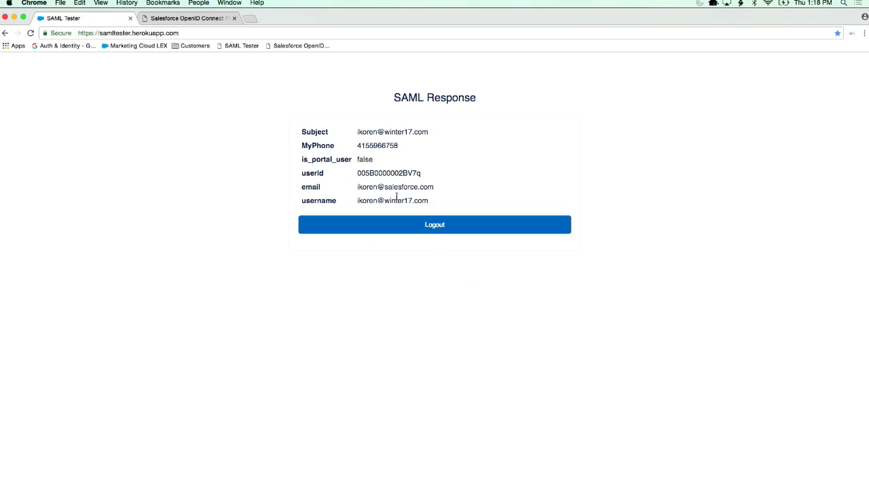
left_click(204, 19)
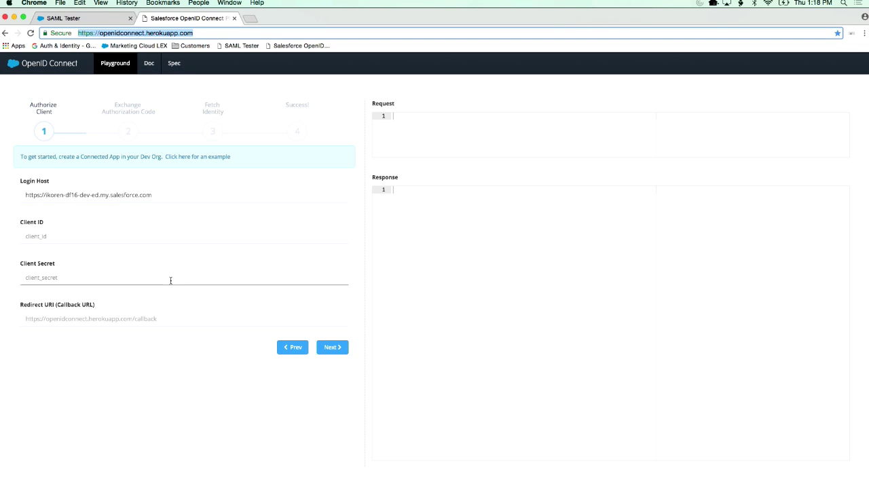
left_click(159, 320)
left_click_drag(156, 322, 49, 319)
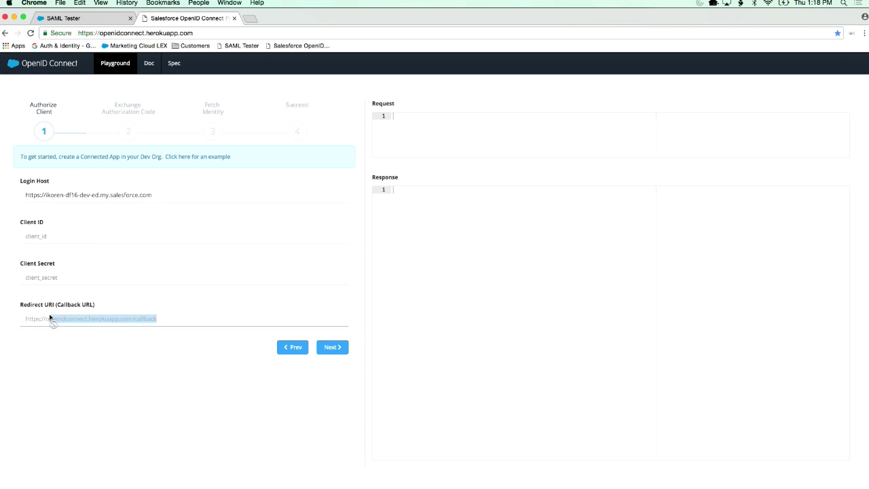
triple_click(76, 318)
key("super+c")
key("super+Tab")
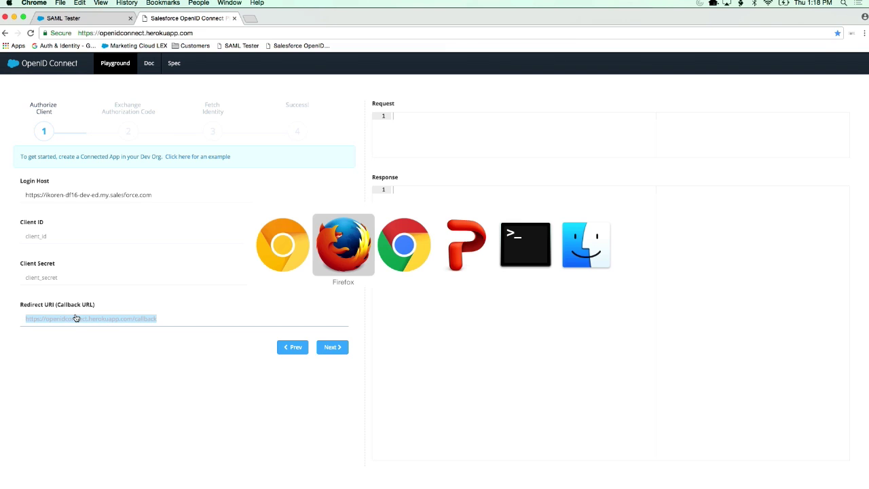
key("super+Tab")
Paste the callback URL and add the api, basic information and openid OAuth scopes.
key("super+v")
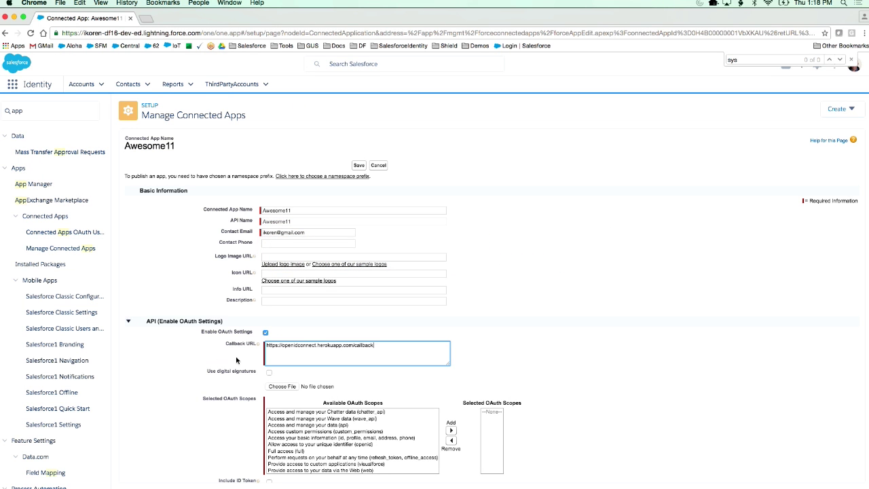
scroll(232, 374, "down", 3)
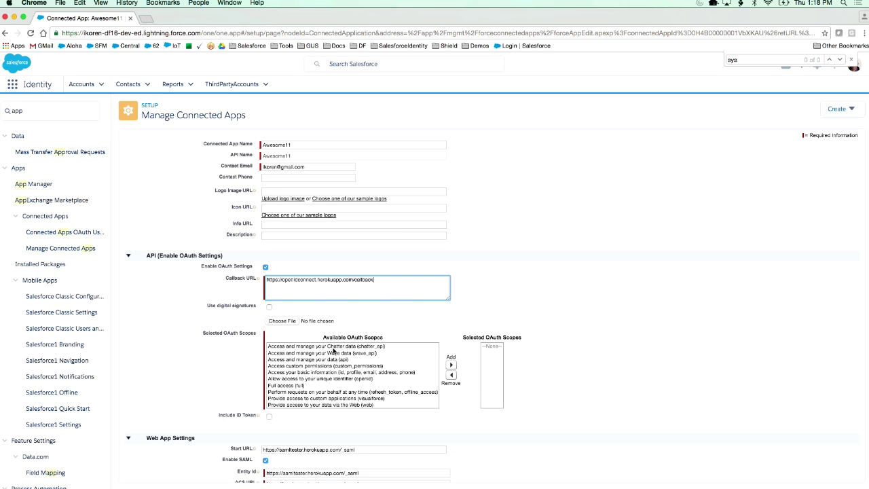
left_click(335, 346)
left_click(337, 359)
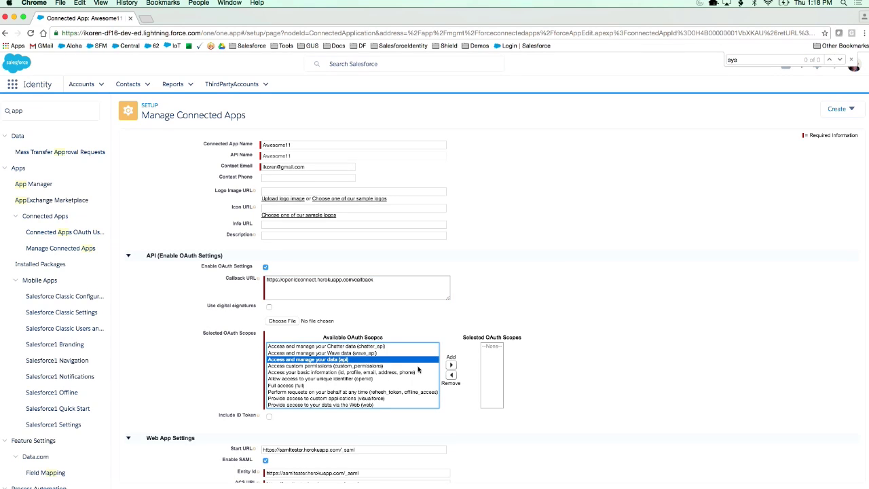
left_click(452, 365)
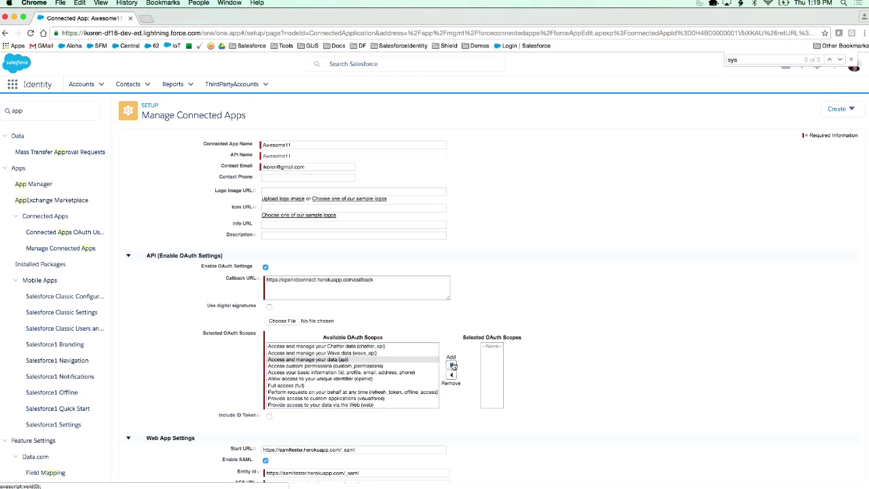
left_click(379, 367)
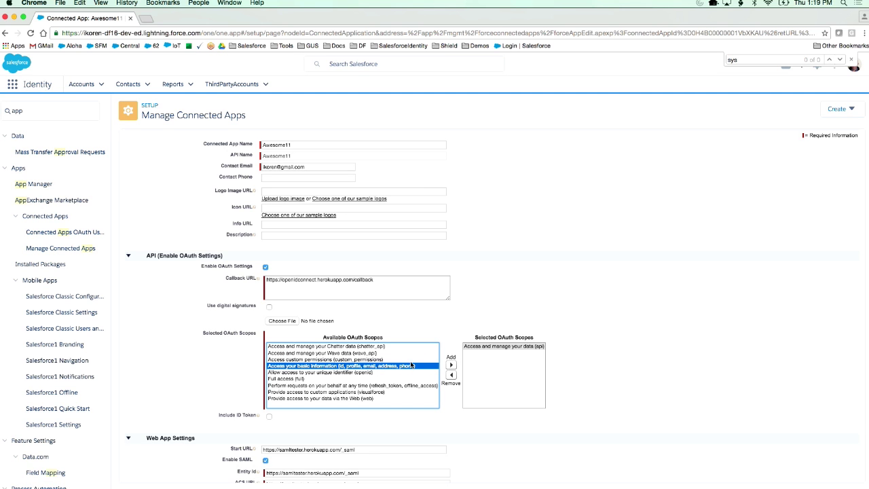
left_click(453, 367)
left_click(413, 368)
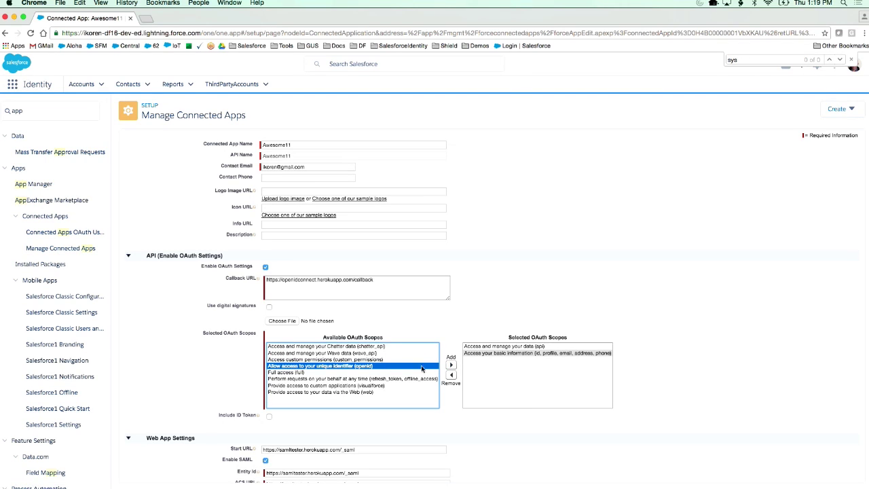
left_click(452, 366)
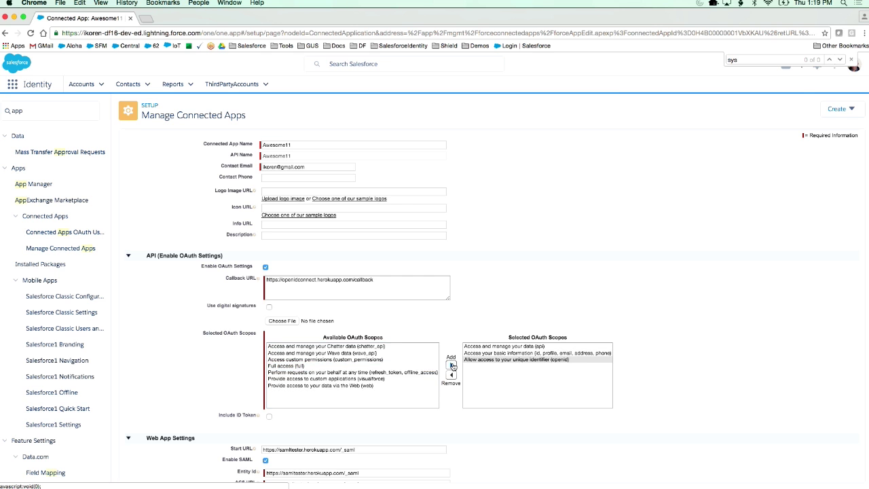
Save the Awesome11 connected app settings.
scroll(452, 366, "down", 3)
scroll(452, 364, "up", 2)
scroll(453, 364, "up", 3)
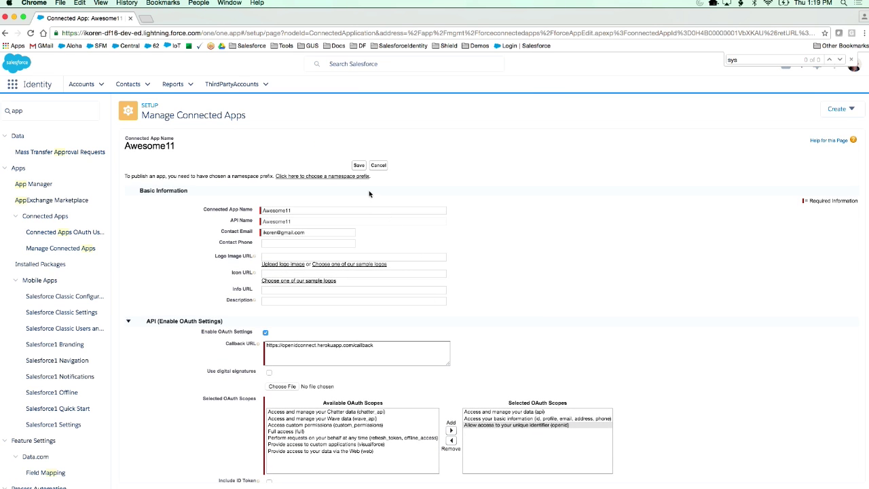
left_click(358, 165)
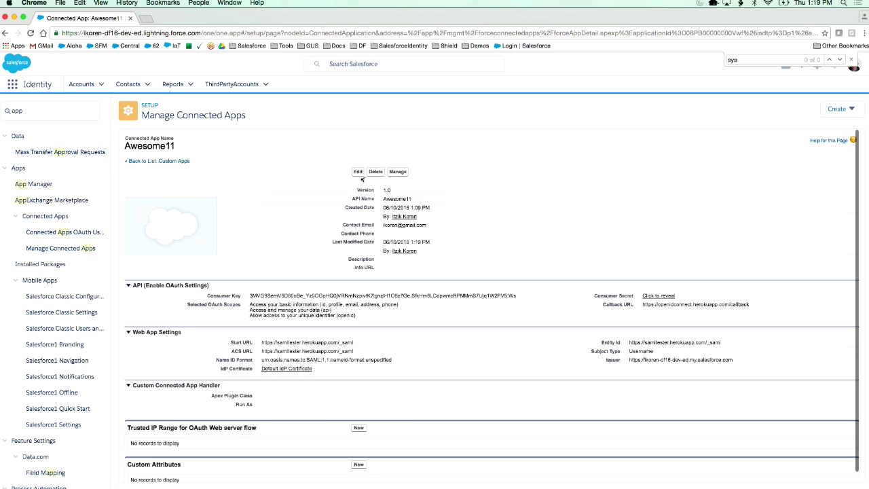
Select the full Consumer Key on Awesome11's saved detail page.
double_click(344, 295)
left_click(331, 295)
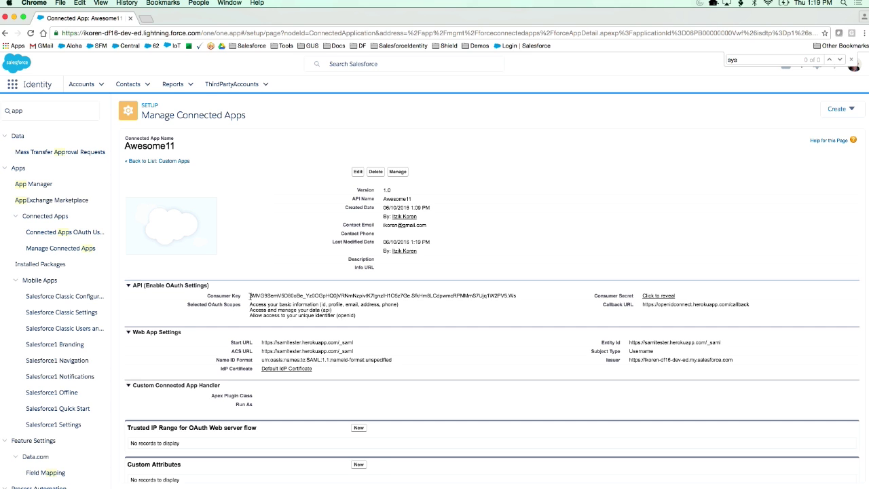
left_click_drag(249, 295, 523, 296)
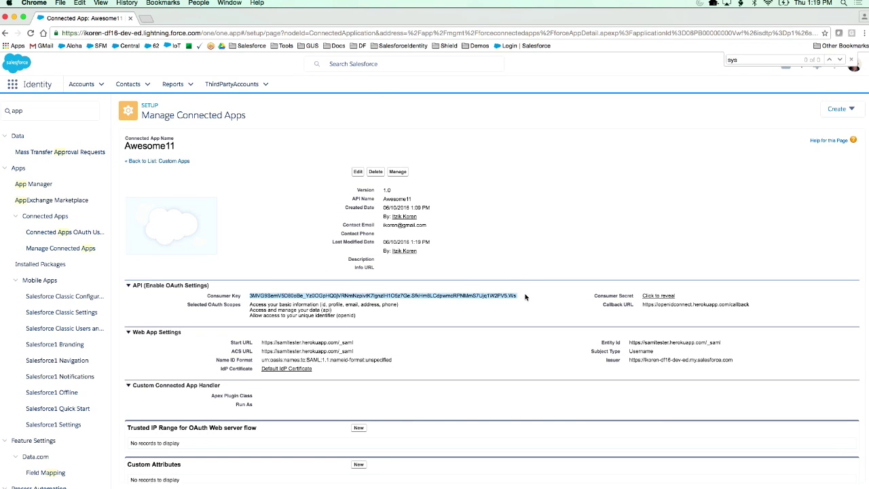
Paste the Consumer Key into the Playground's Client ID field.
key("super+grave")
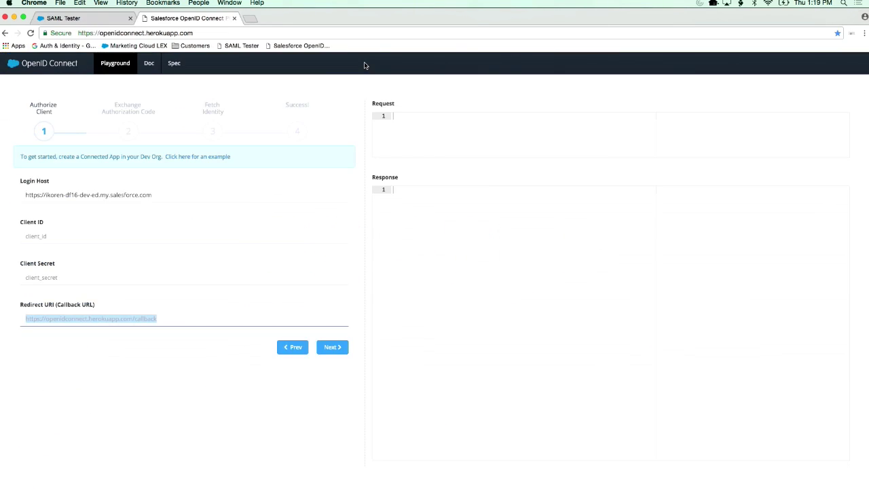
left_click(213, 239)
key("super+v")
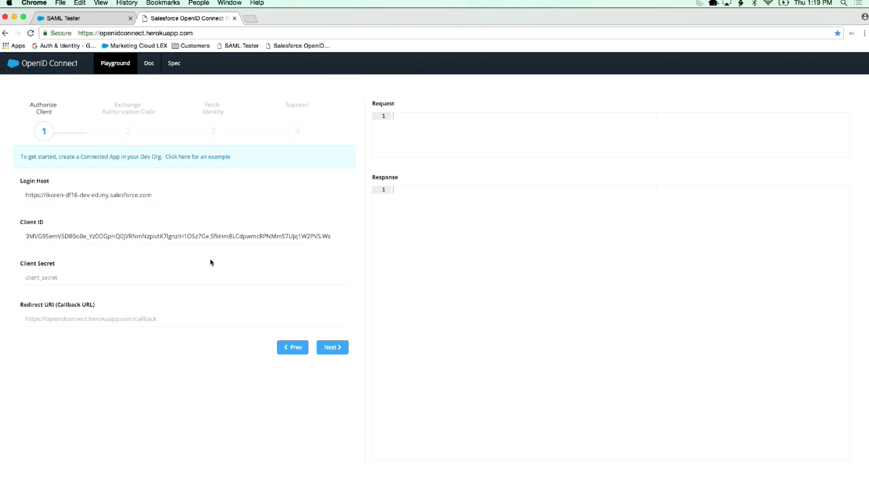
Copy the revealed consumer secret into Client Secret and submit the client details for authorization.
key("super+grave")
left_click(658, 296)
double_click(662, 296)
key("super+c")
key("super+grave")
left_click(319, 279)
key("super+v")
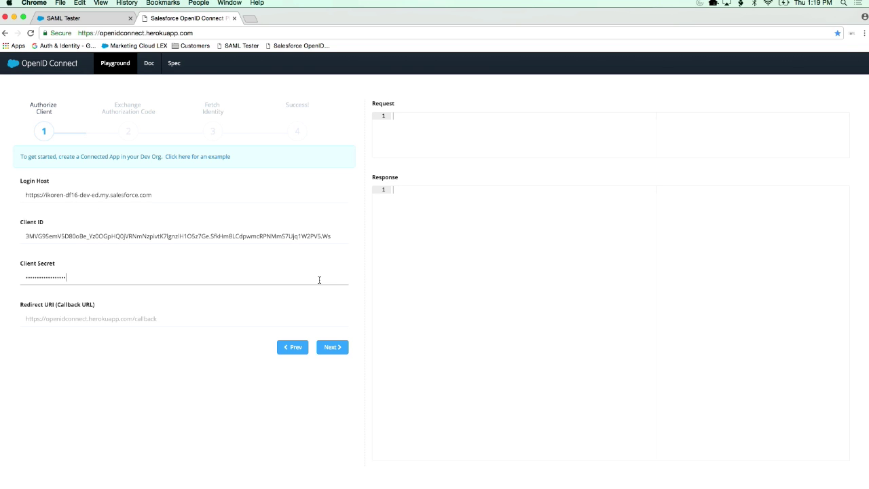
left_click(340, 349)
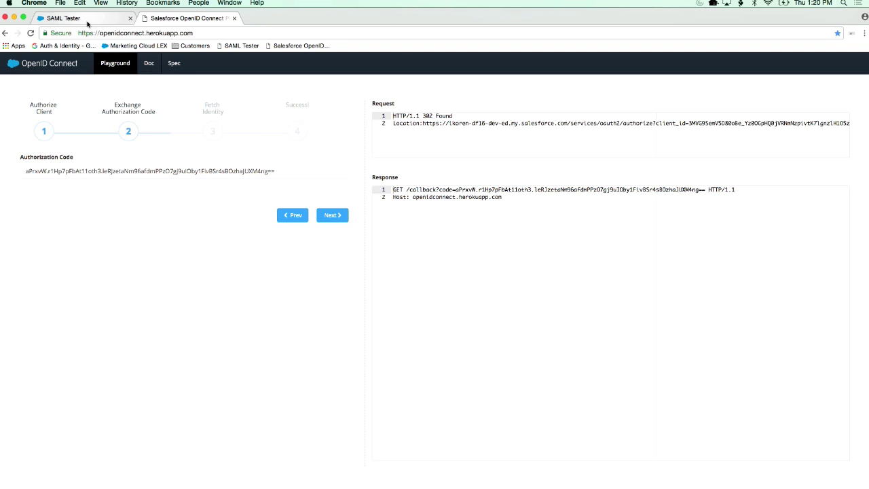
Return to the Playground tab and exchange the returned authorization code for tokens.
mouse_move(86, 24)
left_mouse_down()
mouse_move(110, 110)
mouse_move(135, 143)
mouse_move(126, 98)
mouse_move(89, 17)
left_mouse_up()
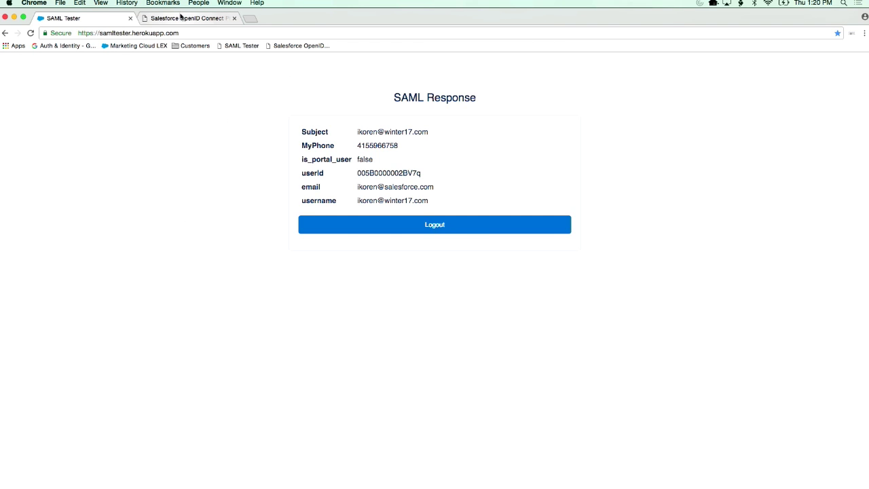
left_click(182, 18)
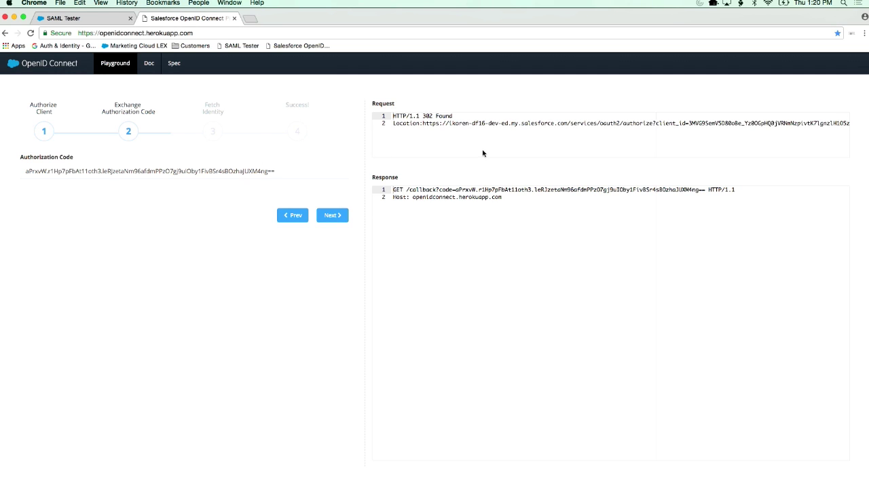
double_click(237, 171)
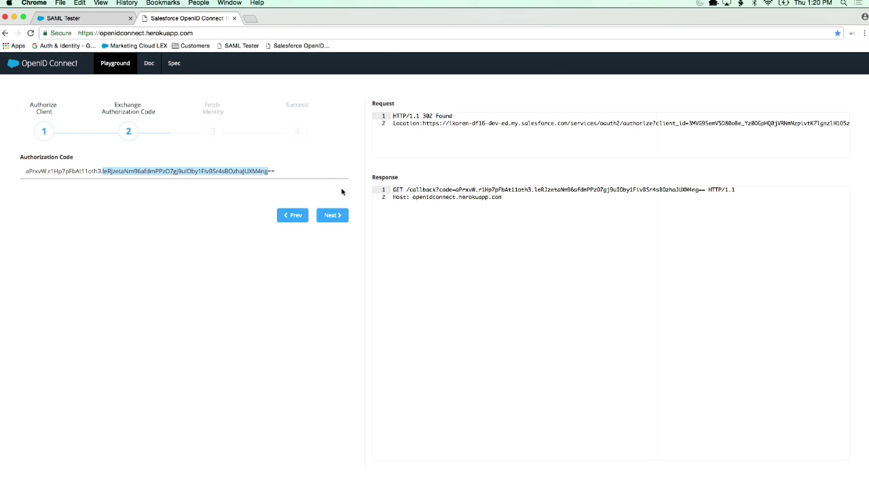
left_click(332, 216)
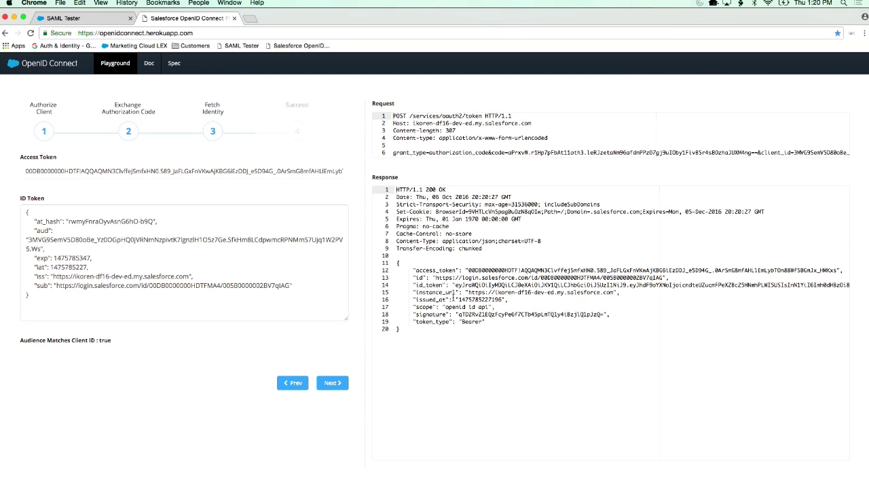
Inspect the access_token and id_token lines, enlarge the ID Token box, then request userinfo.
left_click(436, 271)
double_click(517, 271)
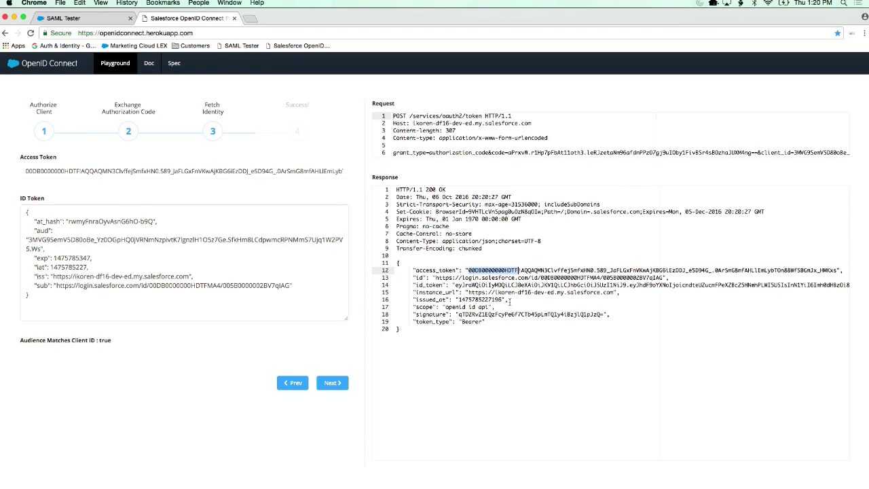
left_click(491, 285)
triple_click(490, 285)
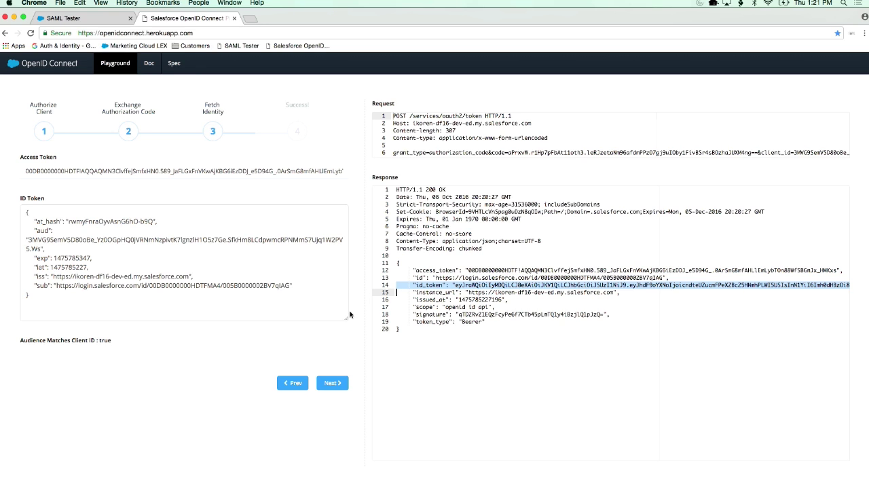
left_click_drag(347, 319, 351, 367)
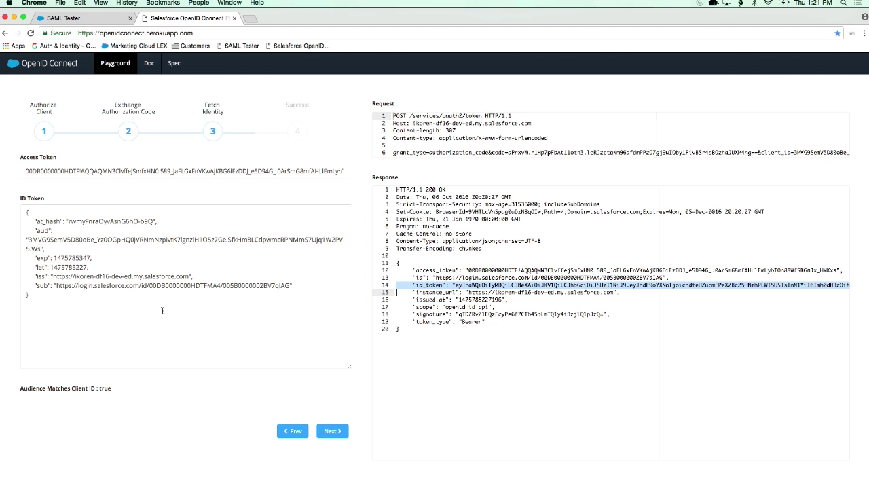
left_click(332, 432)
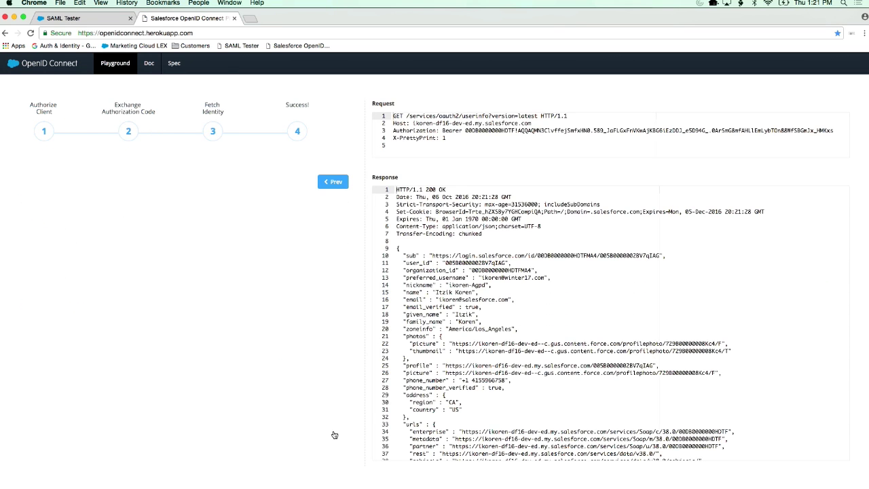
Zoom the page to 110% and scroll through the 200 OK userinfo JSON response.
scroll(479, 358, "down", 5)
scroll(479, 357, "down", 1)
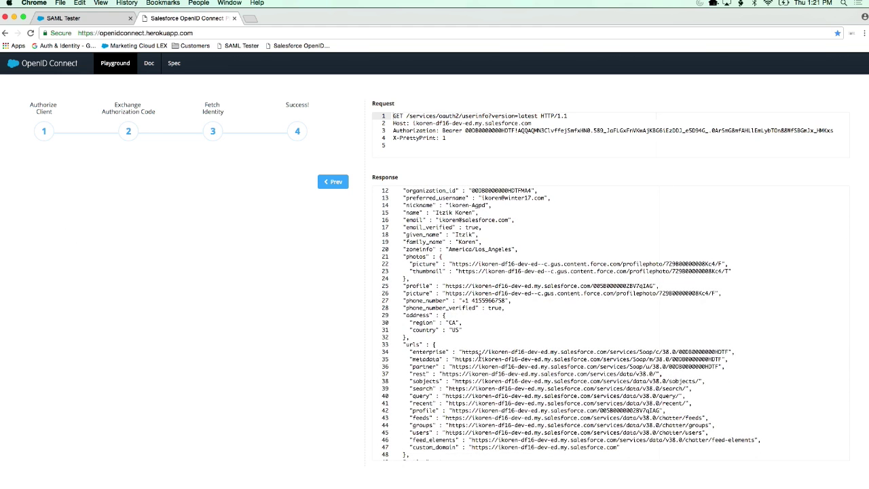
key("super+equal")
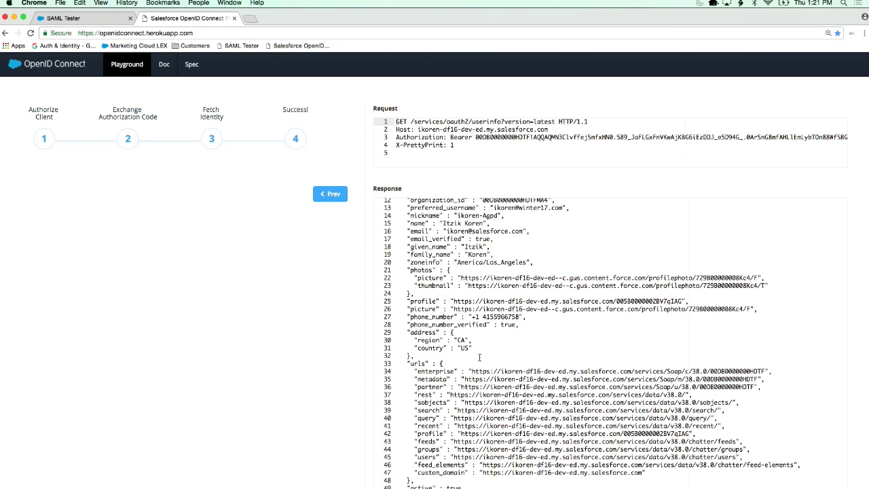
scroll(479, 357, "down", 3)
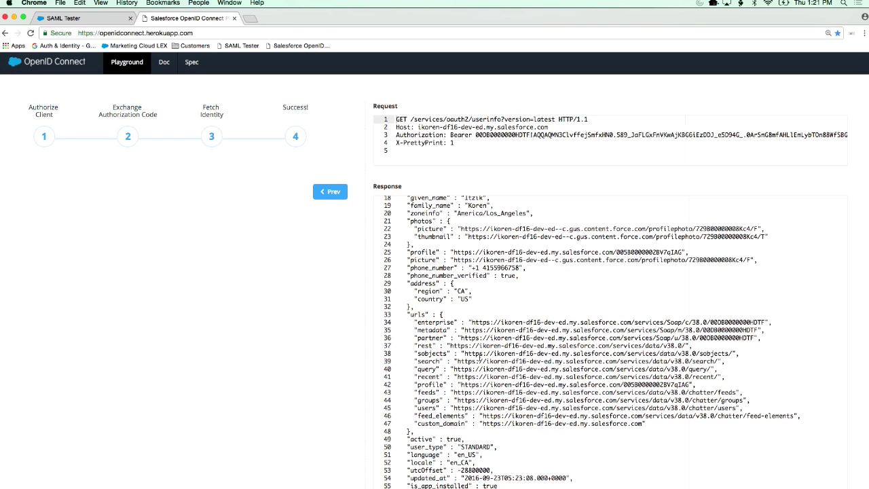
scroll(489, 355, "down", 1)
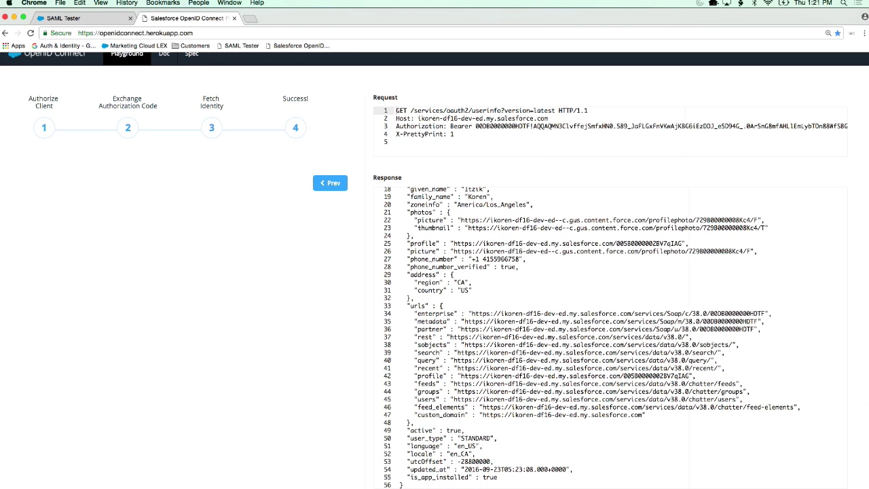
scroll(865, 435, "up", 1)
scroll(865, 435, "down", 5)
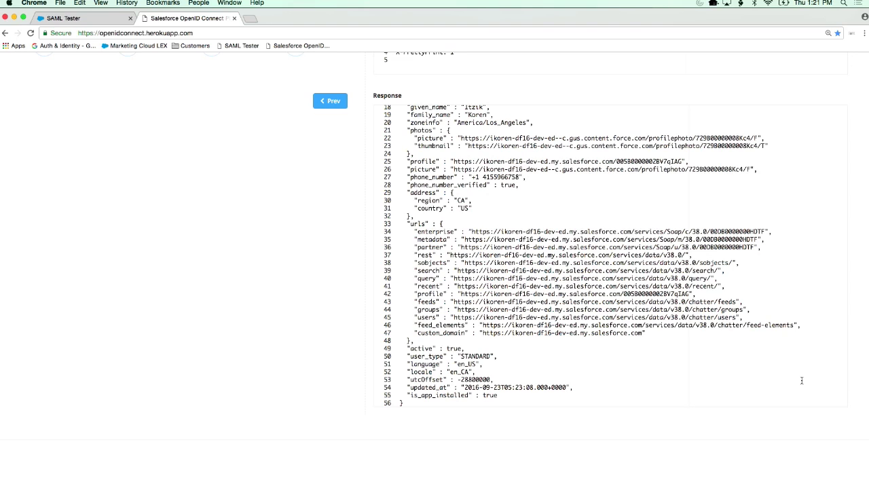
key("super+Tab")
key("super+Tab")
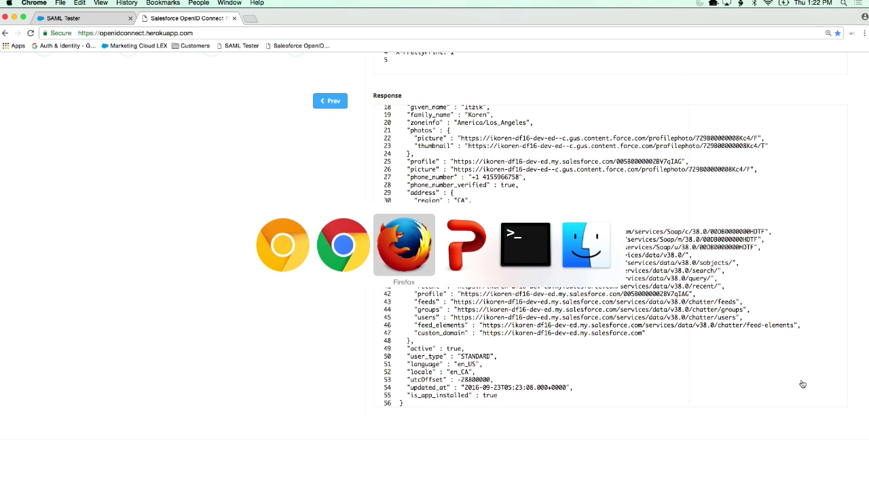
Advance the PowerPoint slideshow through the Identity + API build to the Mobile slide.
key("super+Tab")
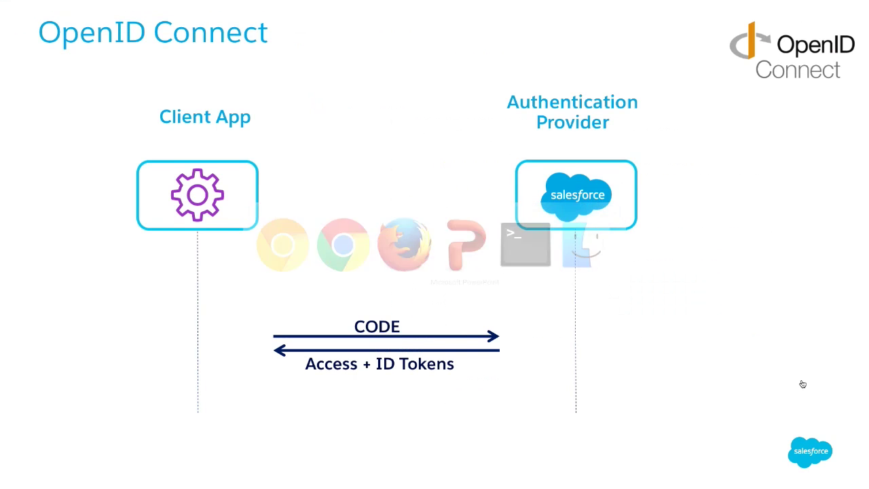
key("Right")
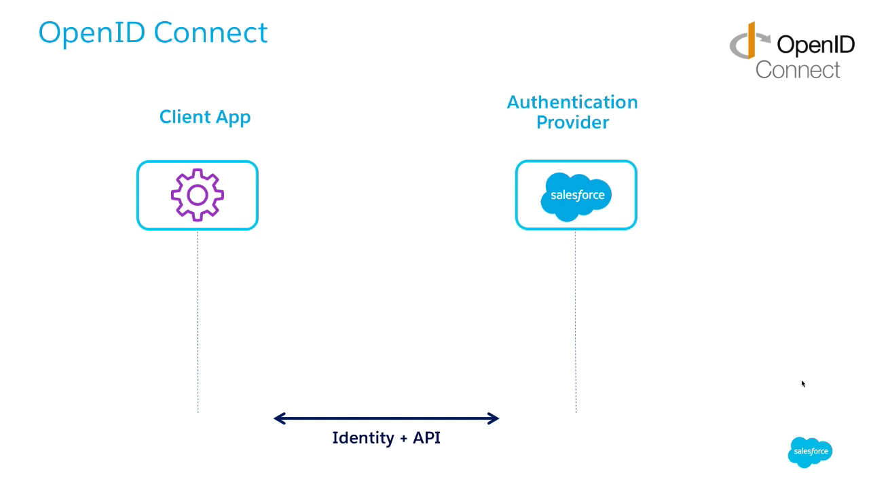
key("Right")
key("Right")
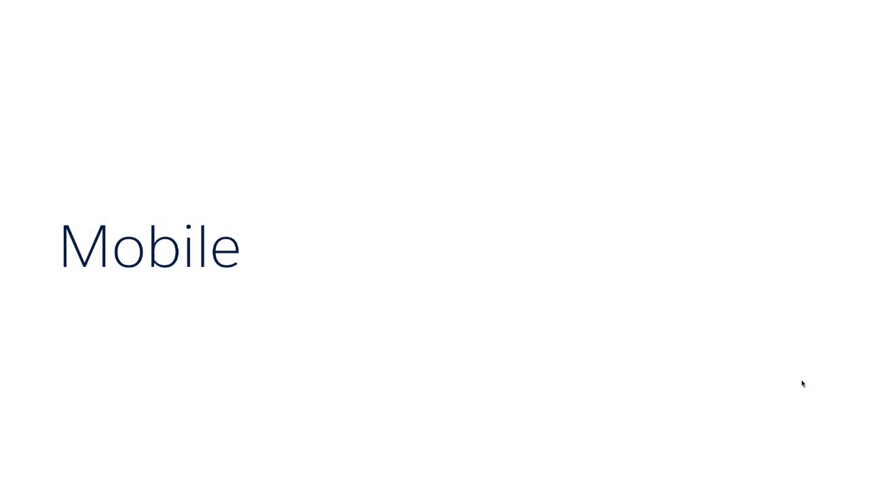
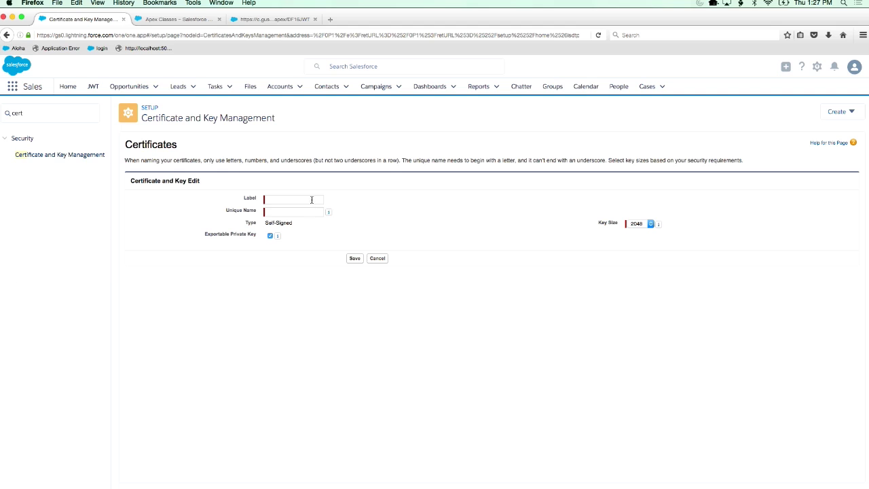
Save a new self-signed certificate labelled DF16 and download its DF16.crt file.
left_click(312, 199)
type("DF16")
left_click(314, 211)
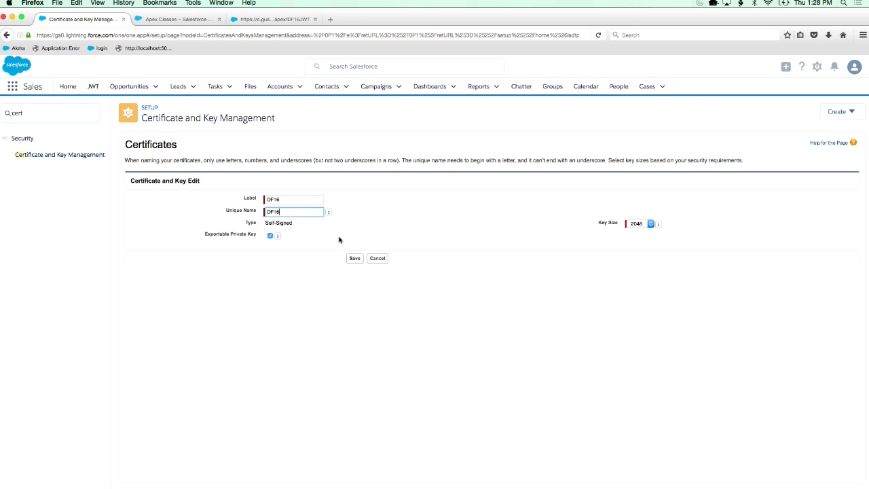
left_click(353, 259)
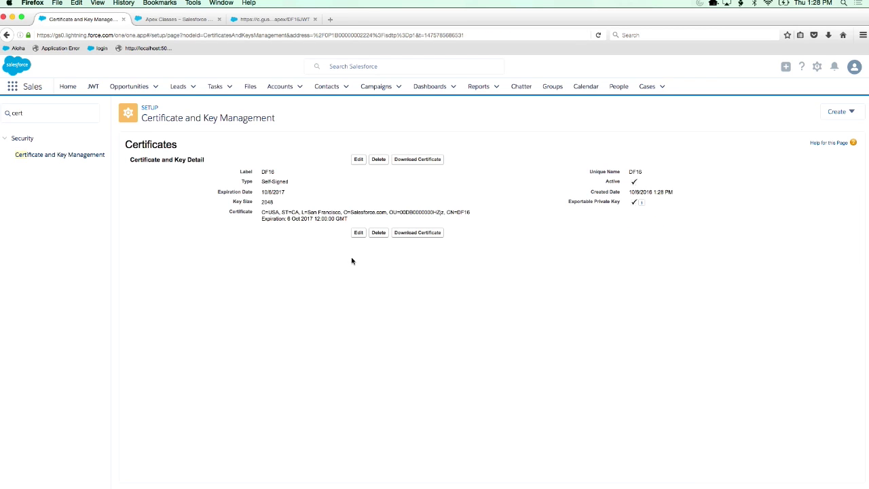
left_click(411, 232)
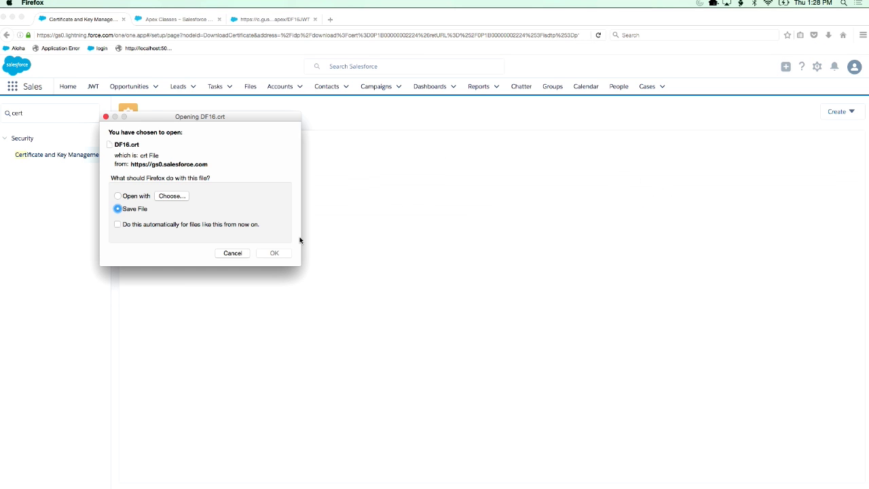
left_click(274, 253)
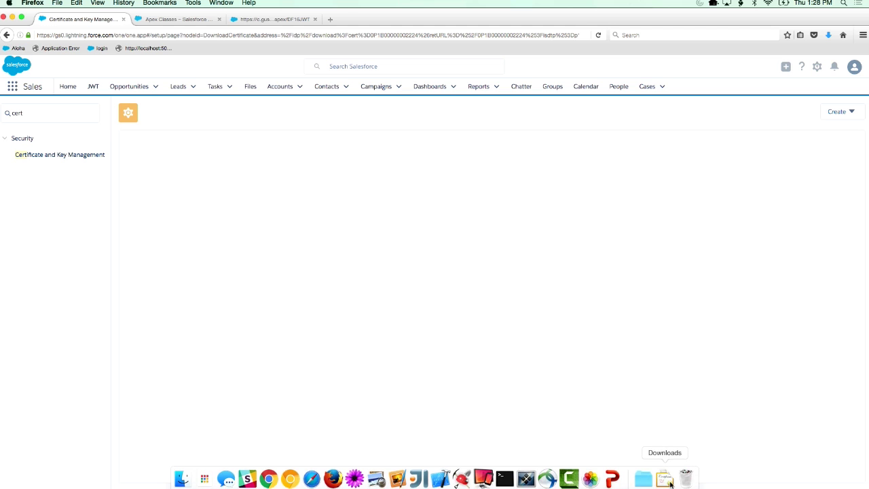
Edit the Awesome11 connected app and enable Use digital signatures.
key("super+Tab")
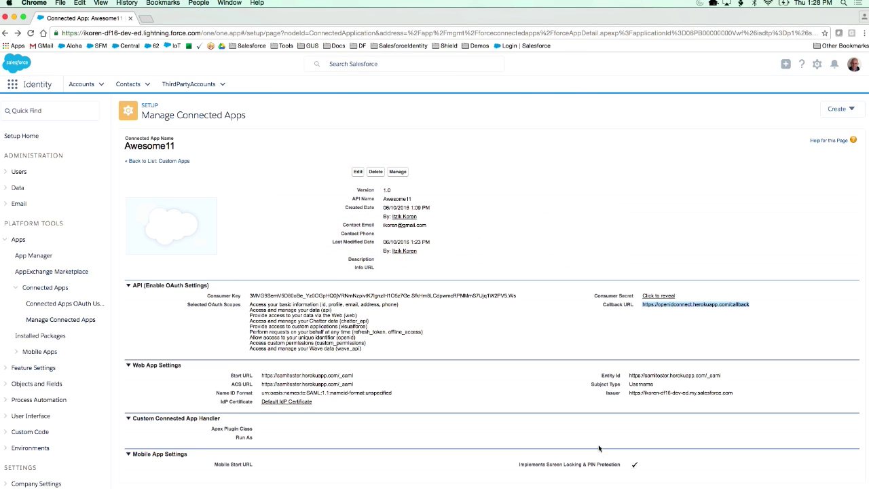
left_click(358, 171)
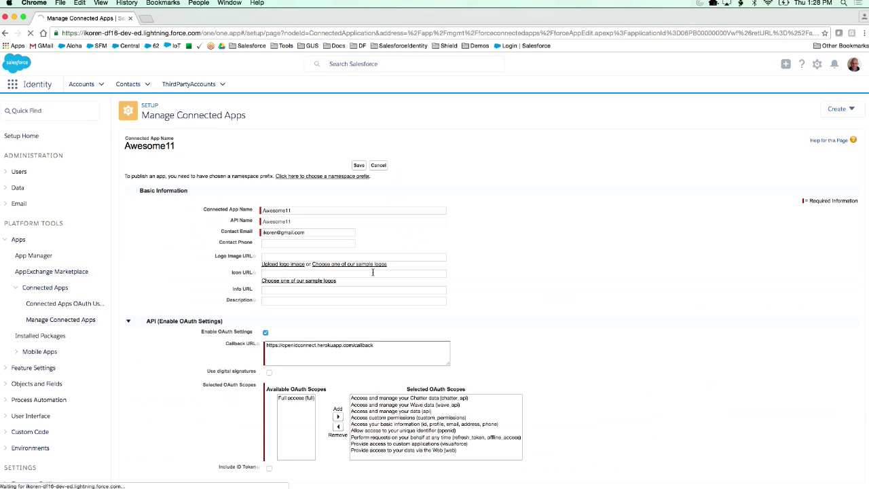
scroll(373, 273, "down", 3)
scroll(373, 273, "down", 2)
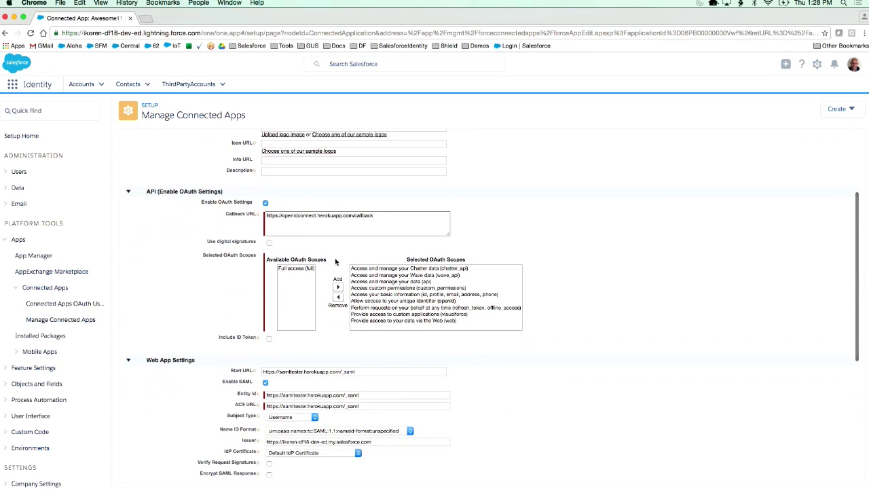
left_click(269, 243)
Upload DF16.crt from Downloads as the connected app's signing certificate.
left_click(284, 256)
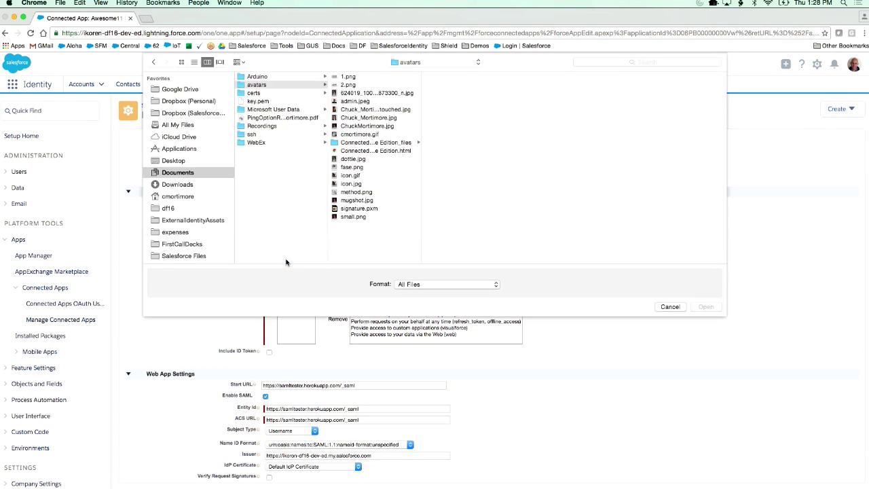
left_click(194, 184)
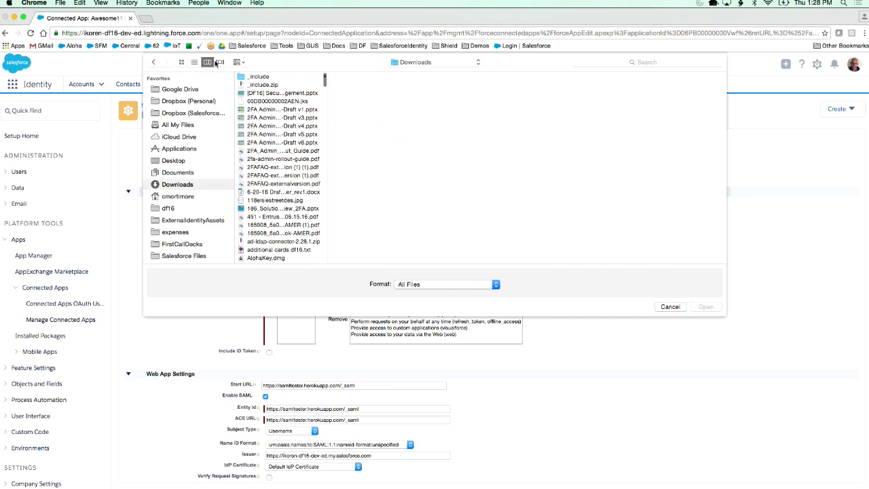
left_click(194, 62)
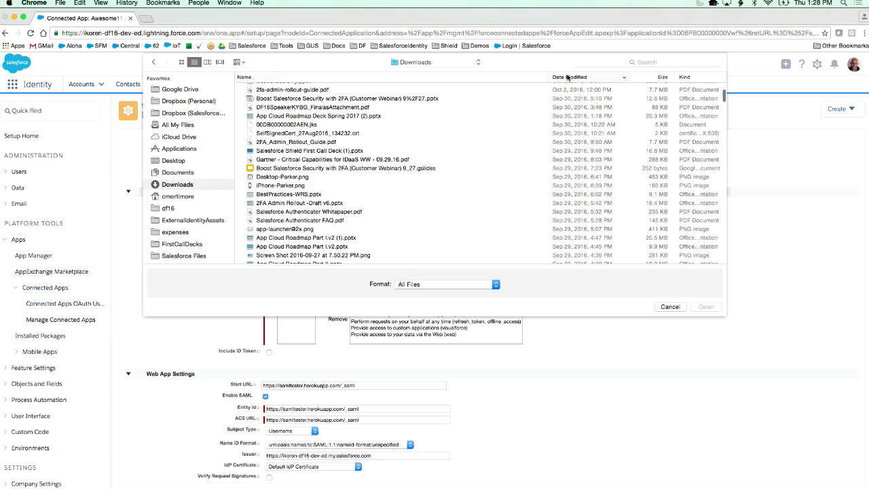
left_click(567, 78)
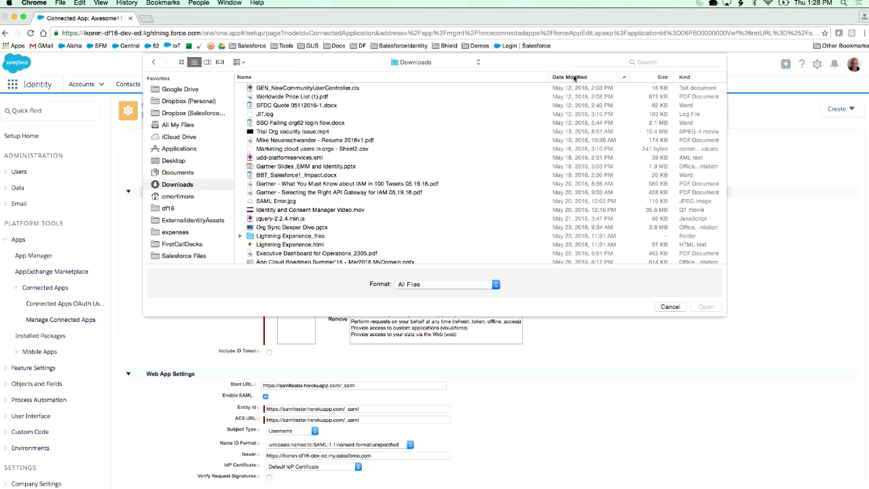
left_click(575, 78)
left_click(395, 88)
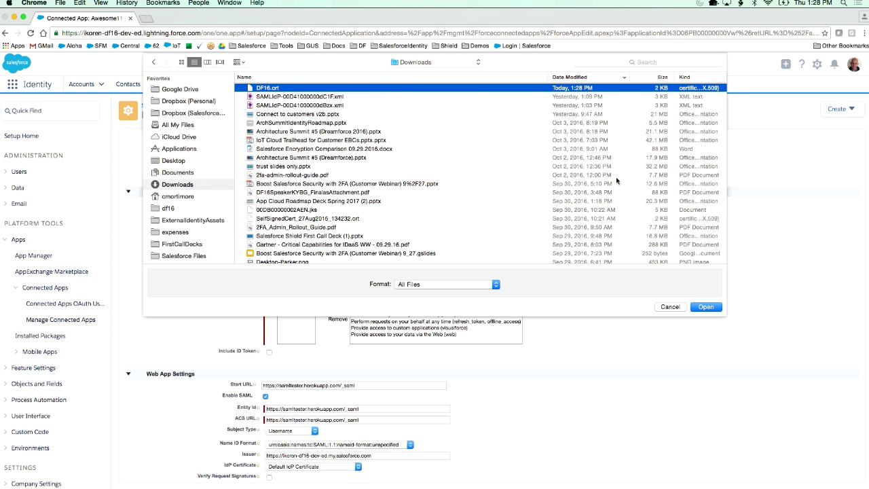
left_click(705, 306)
Save the Awesome11 connected app and continue past the delay notice.
scroll(518, 274, "down", 10)
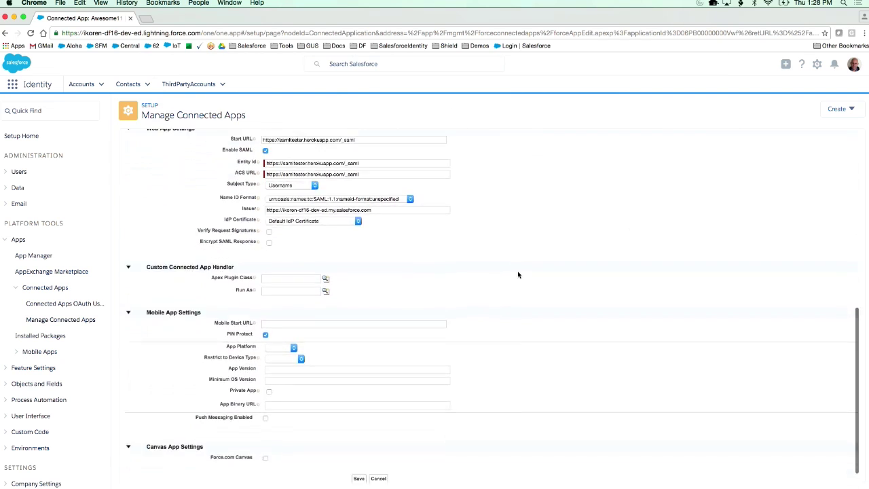
left_click(359, 461)
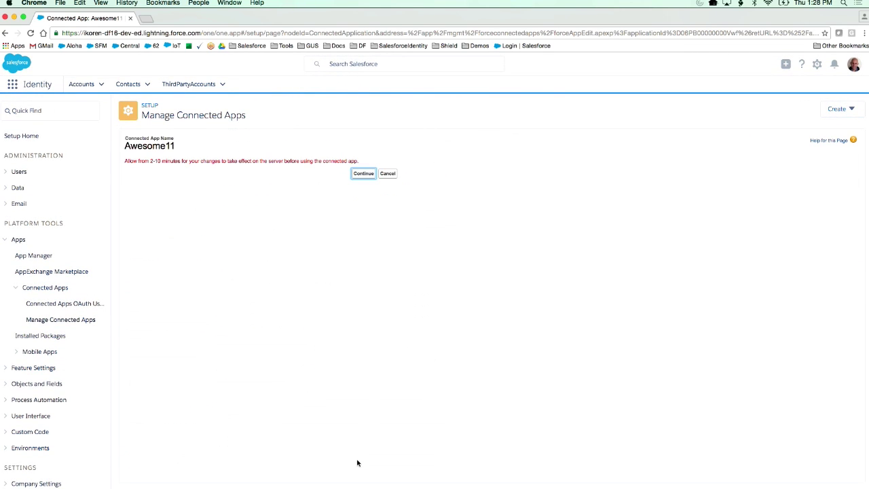
left_click(364, 173)
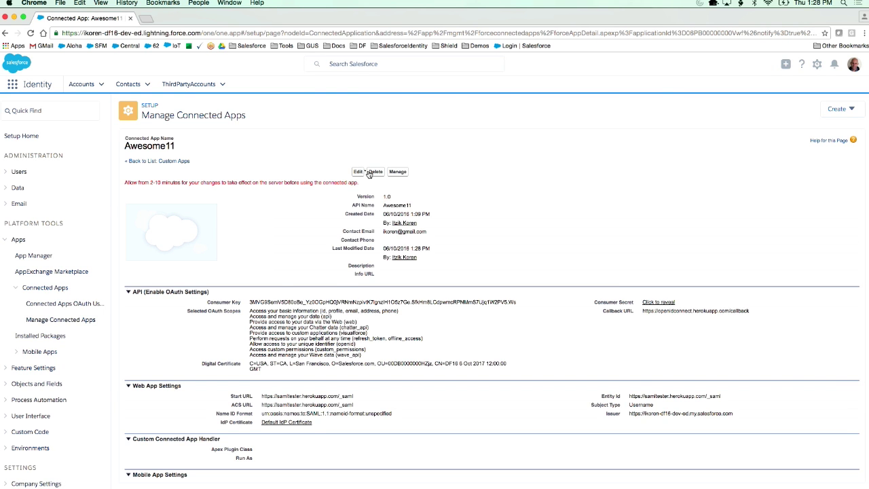
key("super+Tab")
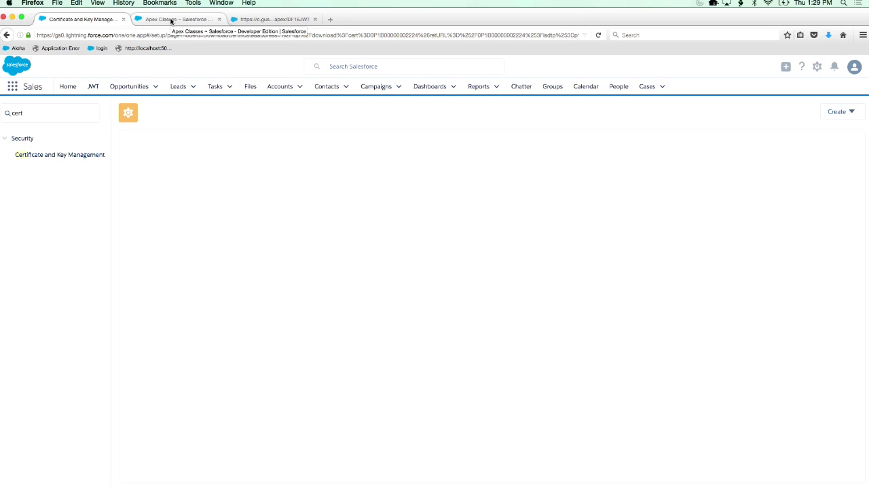
Open the JWTController Apex class for editing with the code view enlarged.
left_click(171, 21)
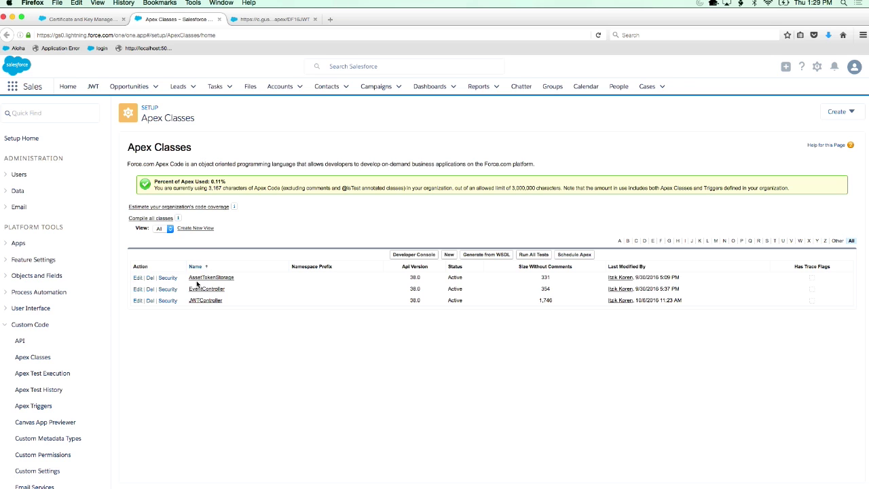
left_click(136, 301)
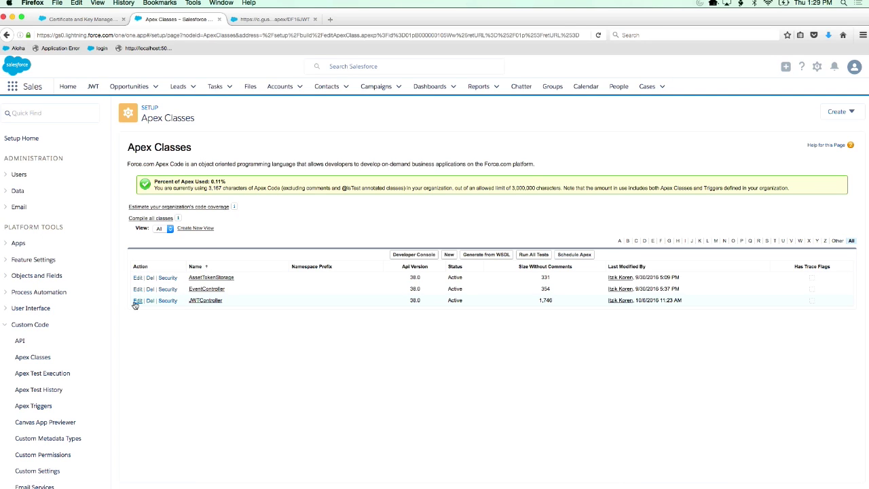
key("super+plus")
key("super+plus")
key("super+plus")
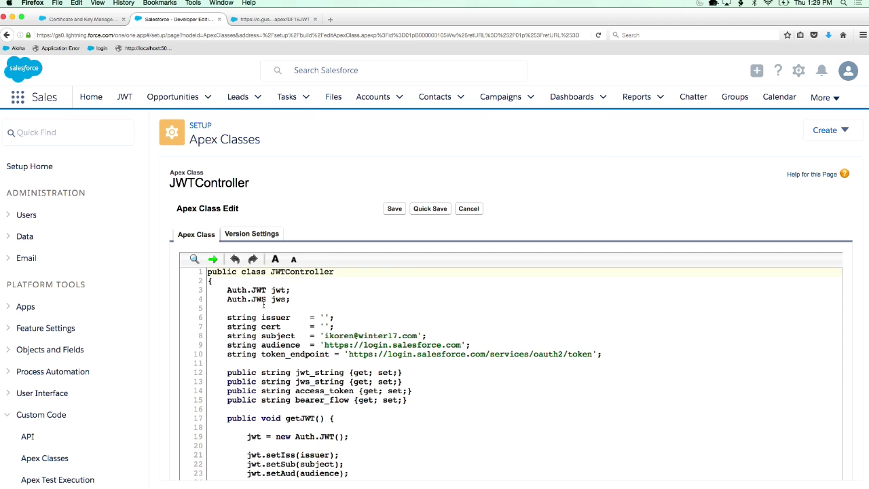
scroll(264, 304, "down", 4)
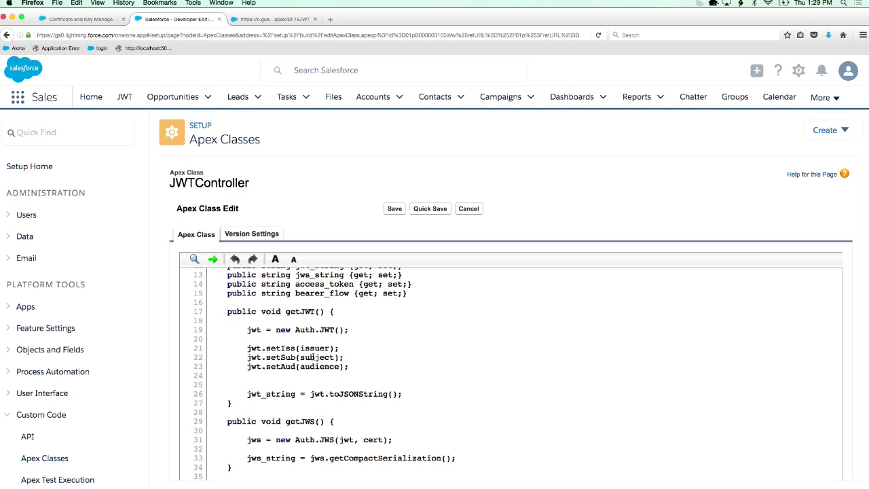
scroll(313, 357, "down", 2)
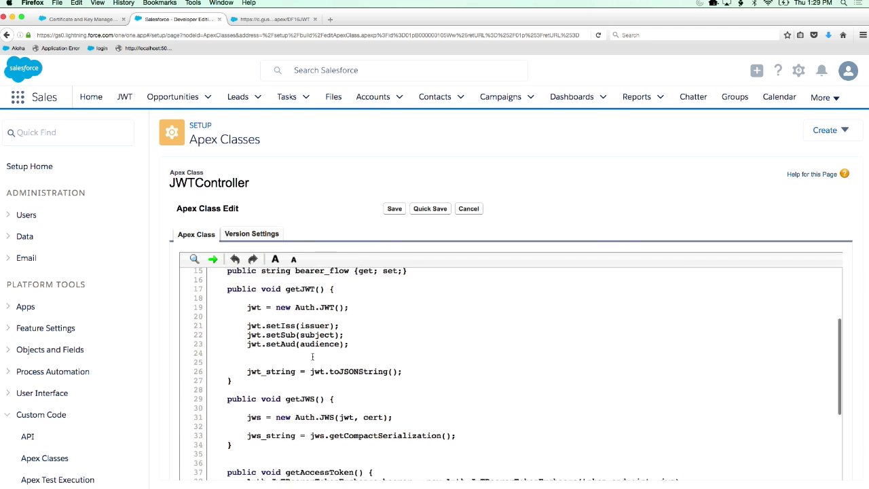
scroll(313, 357, "down", 2)
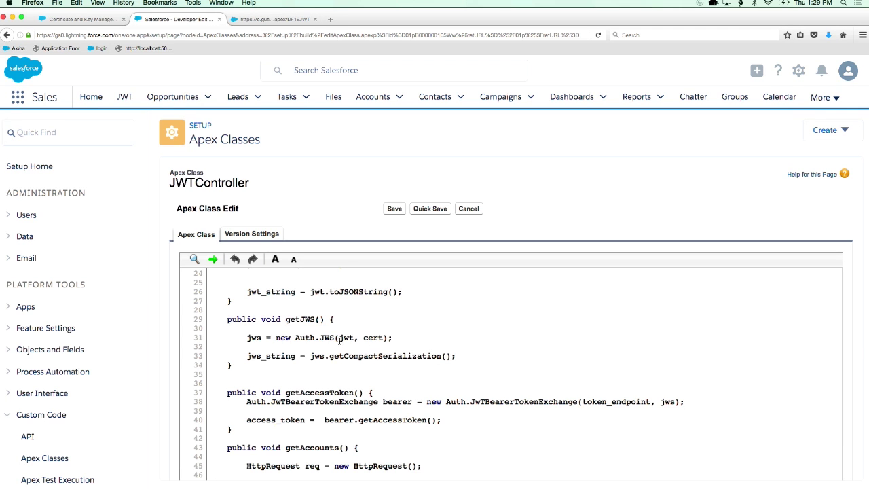
scroll(373, 337, "down", 3)
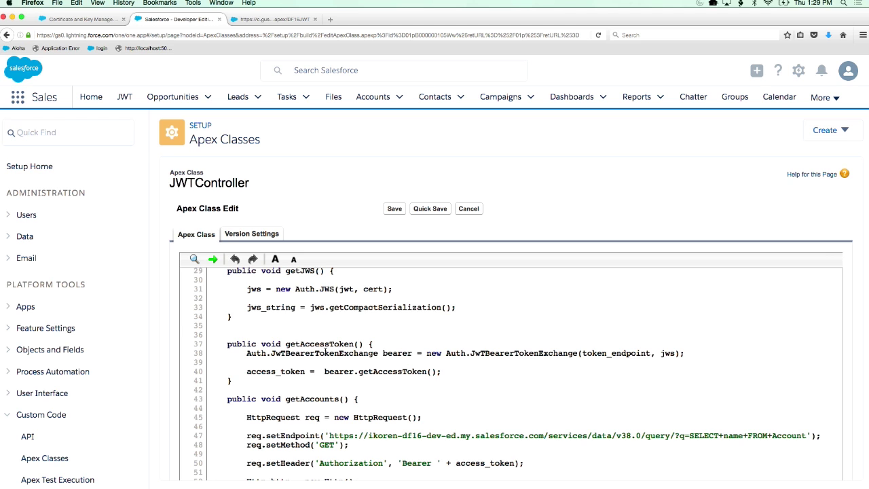
scroll(258, 375, "up", 5)
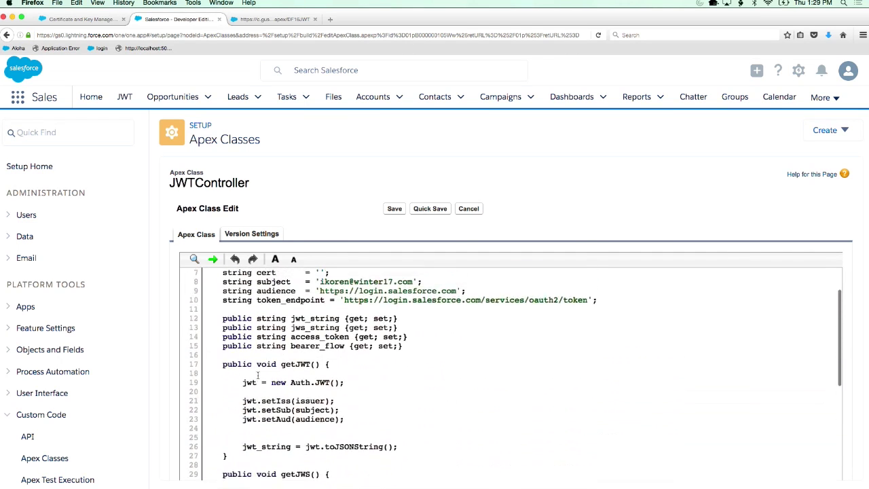
scroll(259, 375, "up", 2)
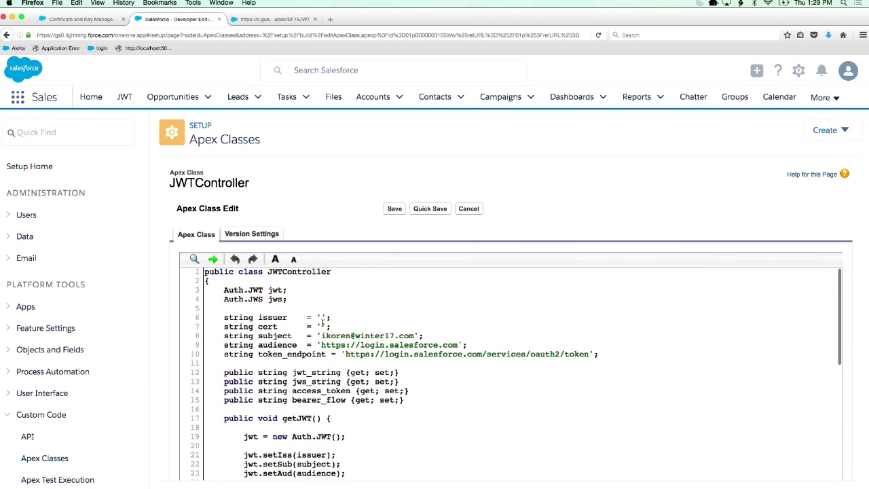
Set the cert value on line 7 of JWTController to 'DF16'.
left_click(320, 317)
left_click(323, 326)
type("F")
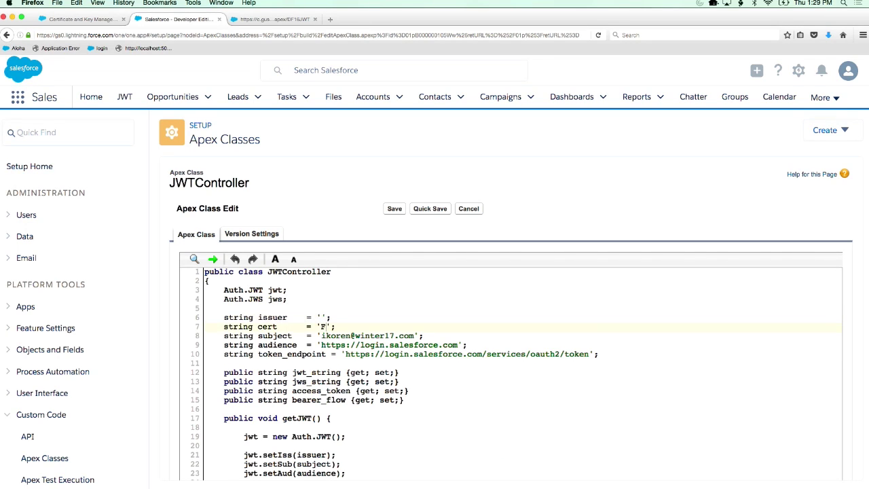
key("BackSpace")
type("DF16")
Paste the Awesome11 consumer key into the issuer string and quick save the class.
key("super+Tab")
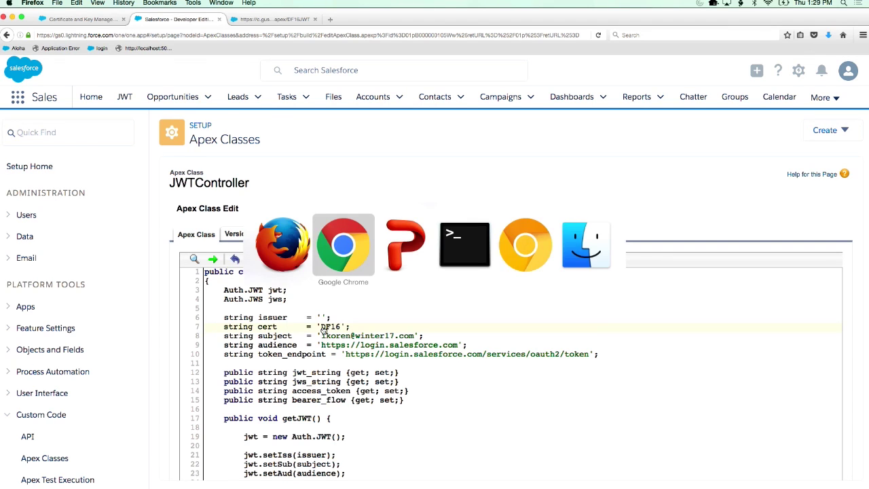
double_click(333, 301)
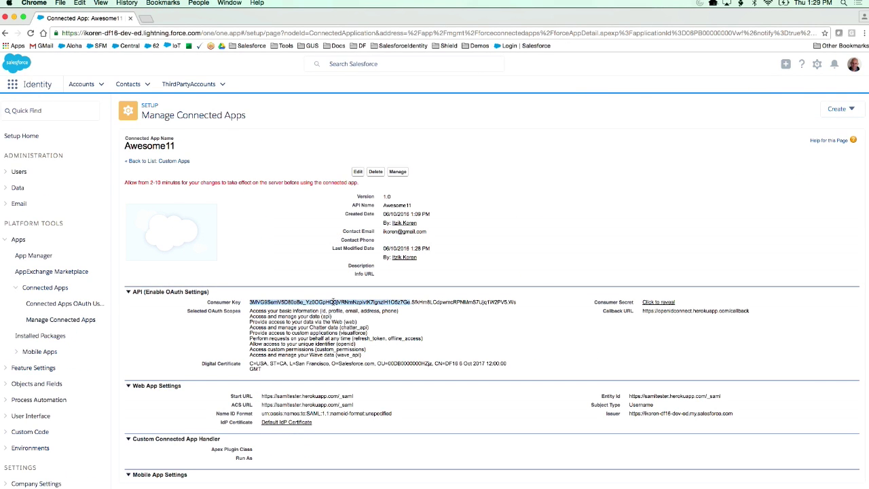
triple_click(333, 302)
key("super+Tab")
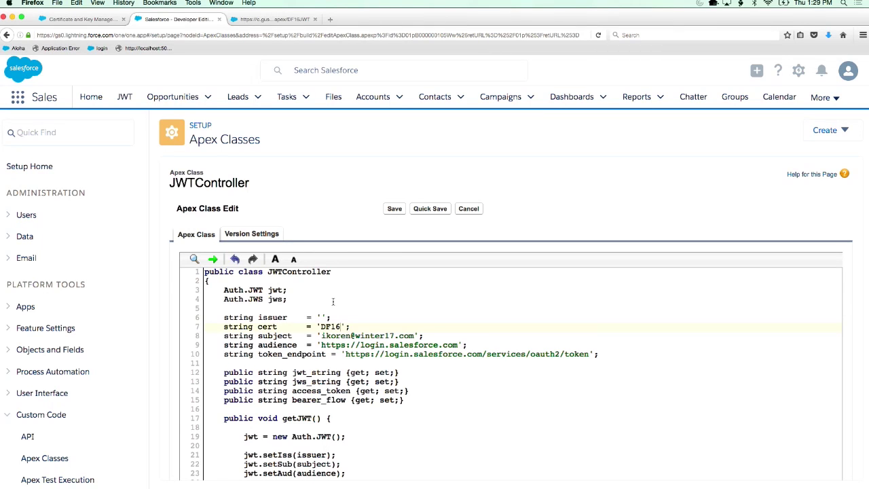
left_click(322, 317)
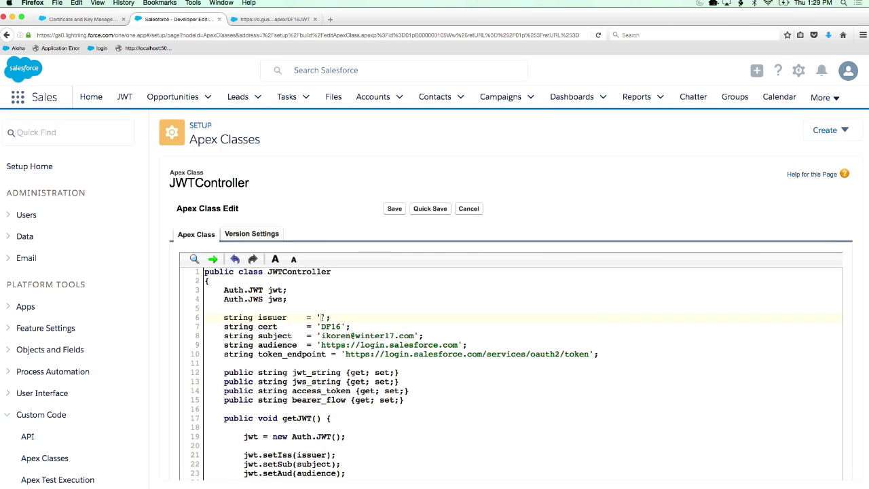
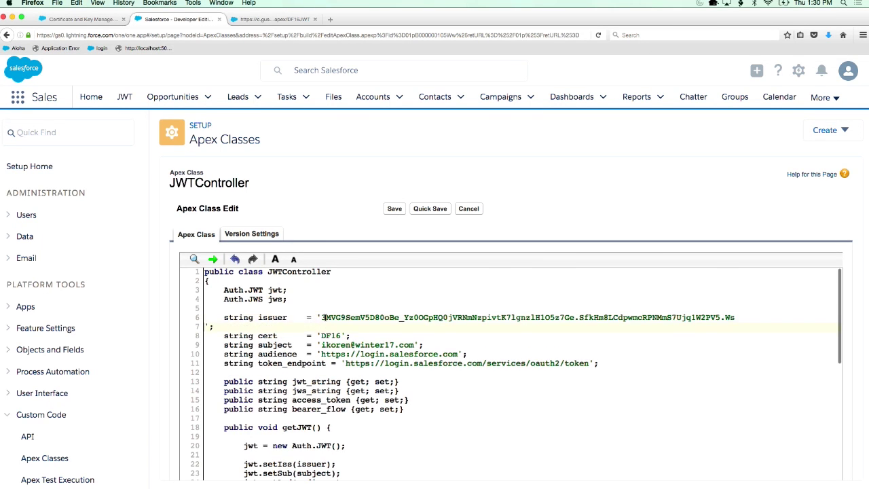
key("BackSpace")
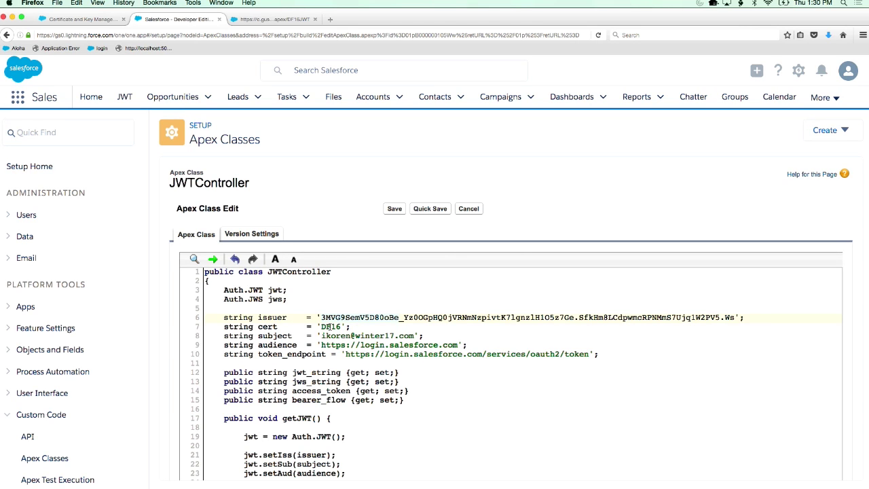
left_click(435, 209)
left_click(275, 19)
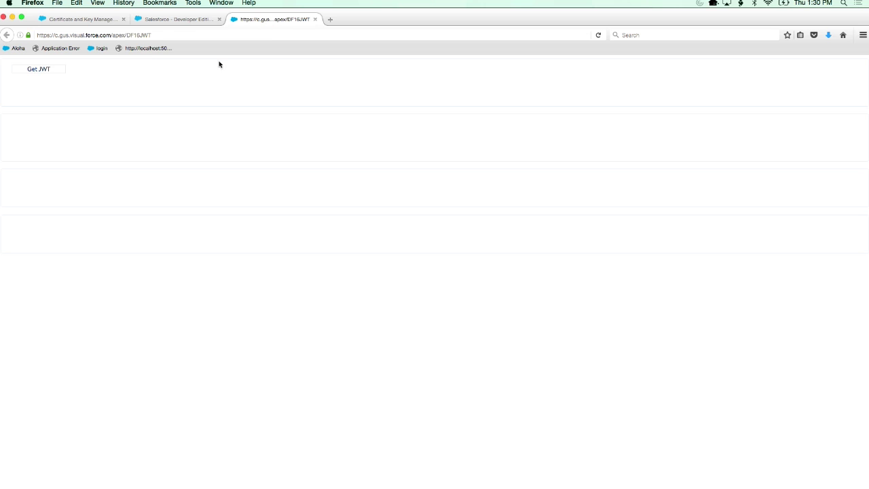
Generate the JWT claims with Get JWT, then try Get JWS, which fails with Data Not Available.
left_click(54, 71)
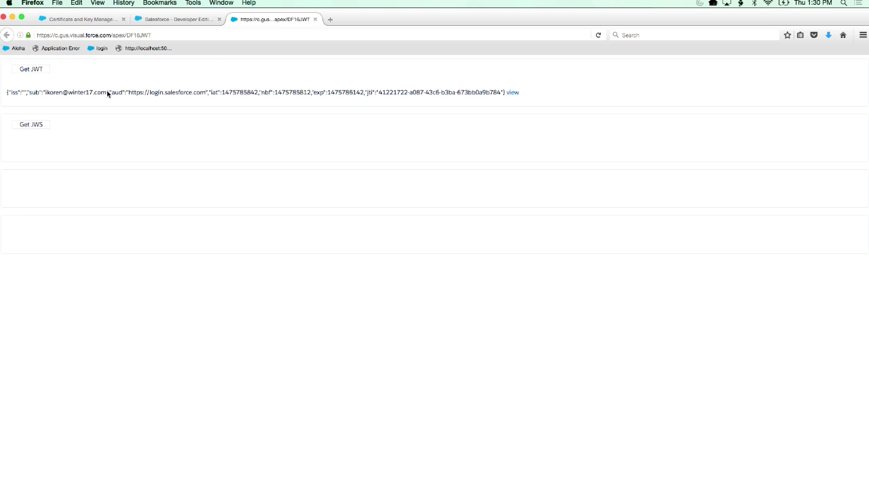
key("super+equal")
key("super+equal")
key("super+equal")
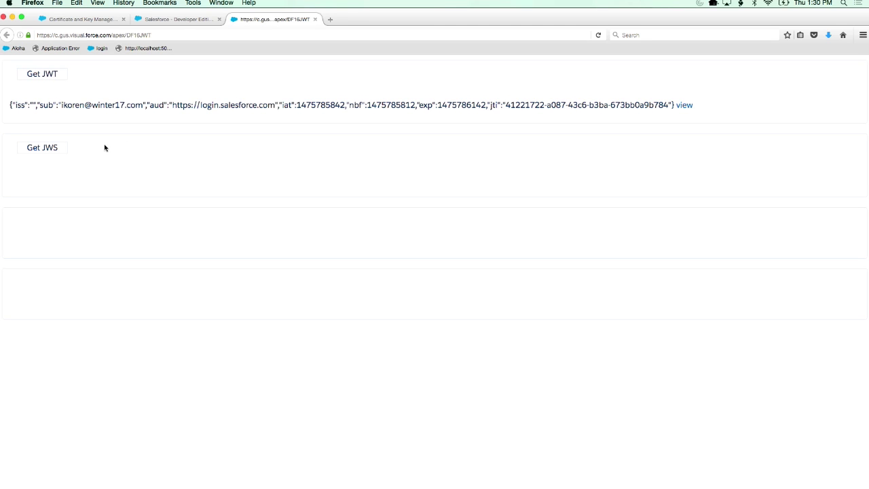
left_click(59, 150)
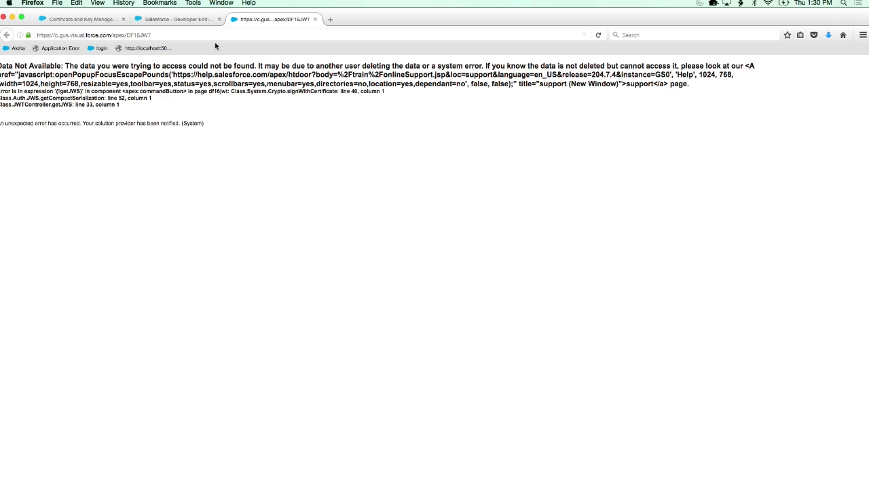
left_click(177, 19)
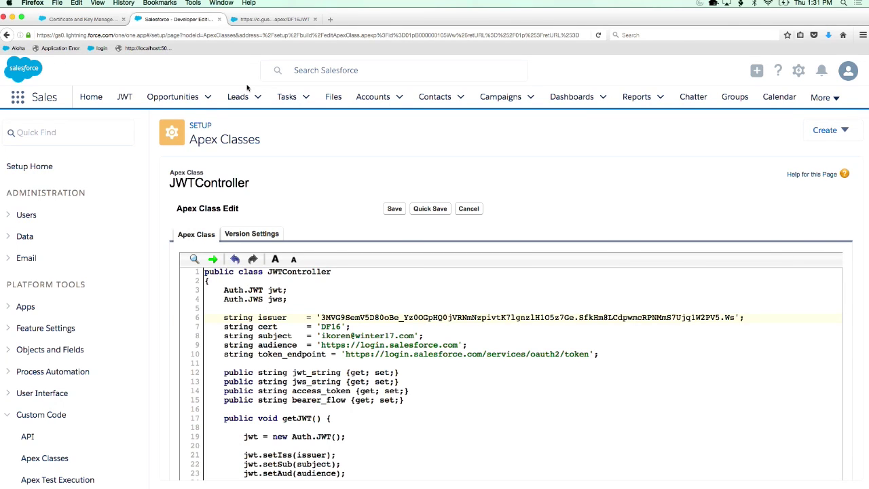
List the tmp folder contents in Terminal with ls.
key("super+Tab")
key("super+Tab")
key("super+Tab")
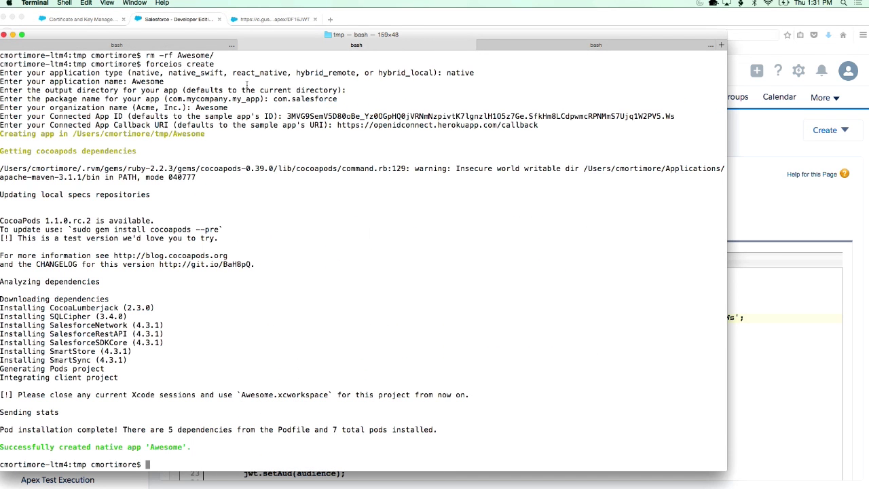
type("ls")
key("Return")
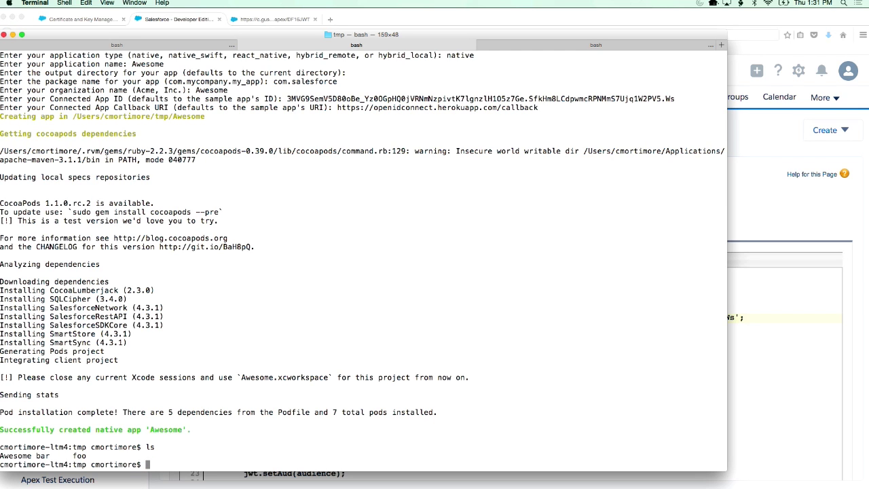
key("super+Tab")
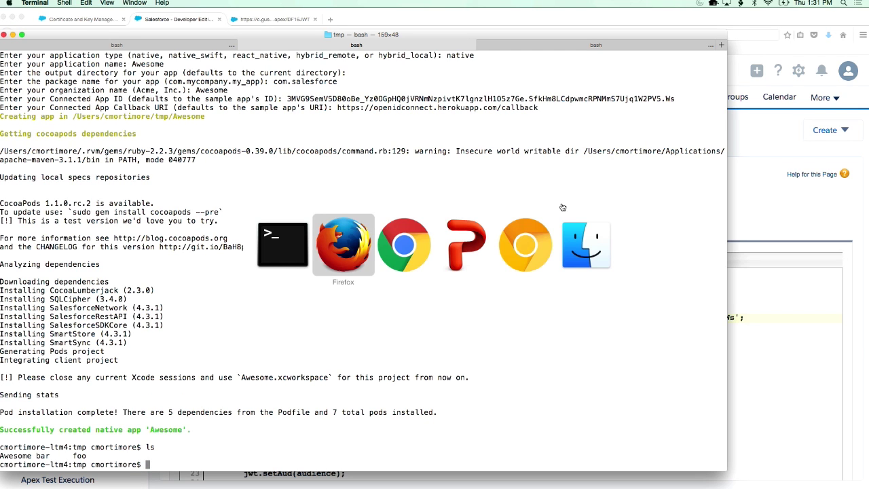
key("super+Tab")
key("super+Tab")
key("super+Tab")
key("super+Tab")
left_click(184, 324)
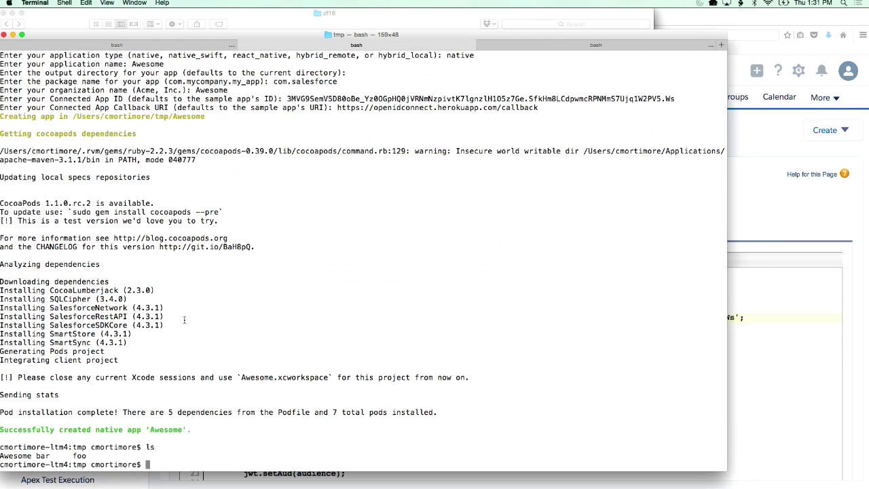
Change into the Awesome folder and list its contents.
type("cd Aw")
key("Tab")
key("Return")
type("ls")
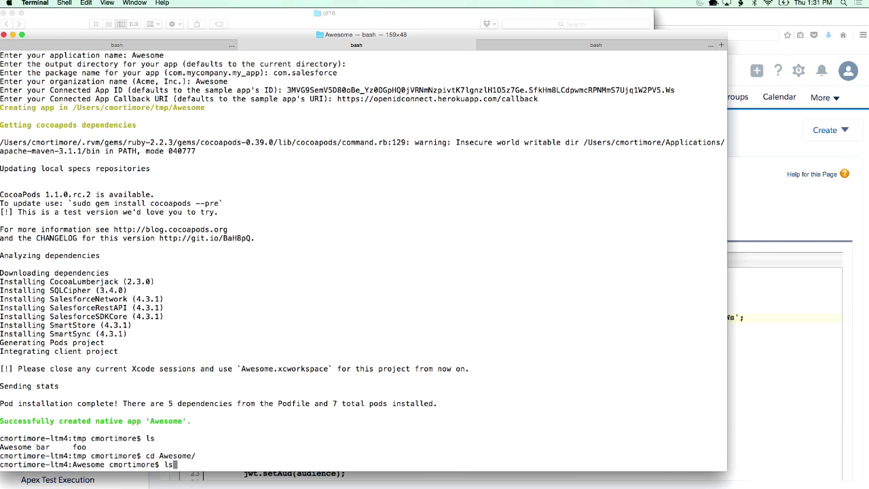
key("Return")
Open Awesome.xcworkspace in Xcode with the open command.
type("open A")
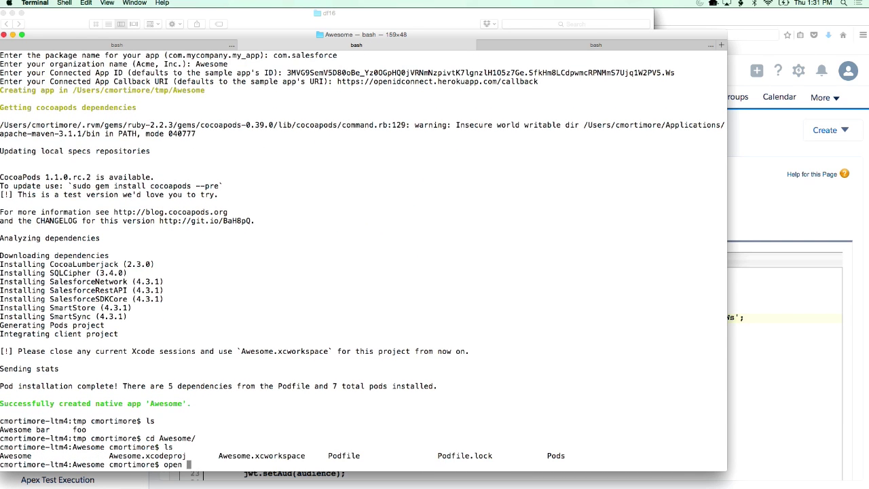
key("Tab")
type(".xc")
key("Tab")
key("Tab")
type("w")
key("Tab")
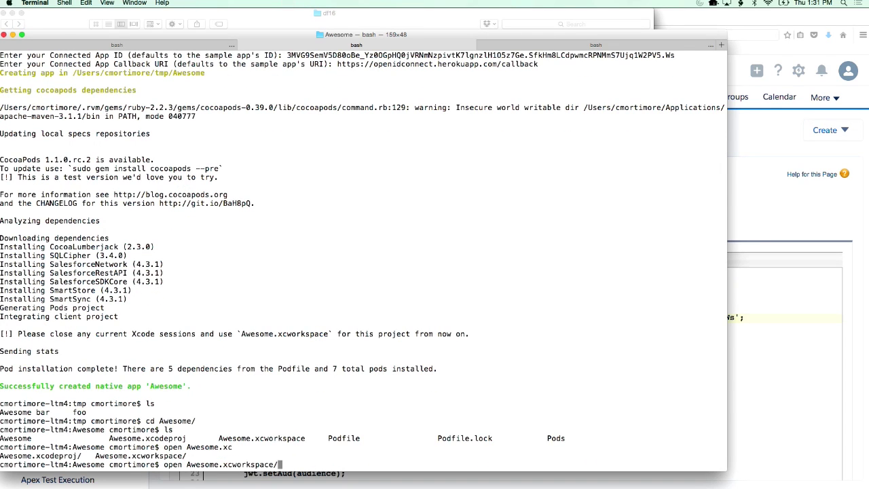
key("Return")
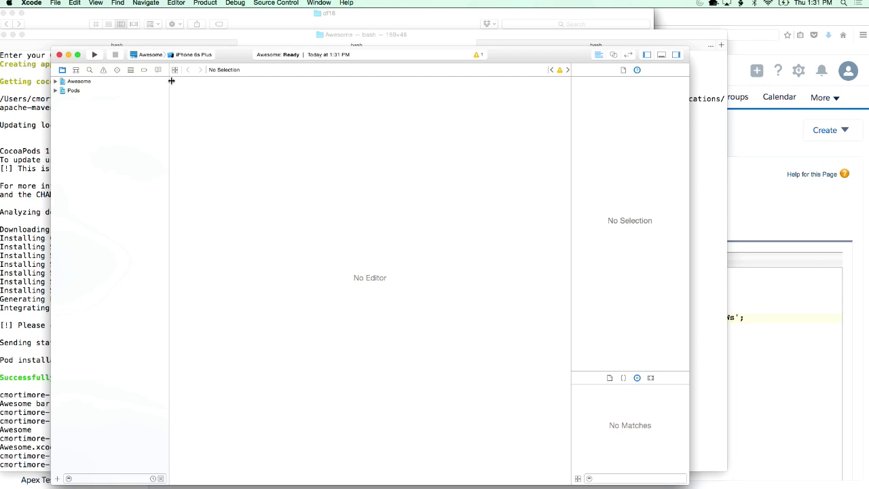
Run Awesome on the iPhone 6s Plus simulator and view the resulting invalid_scope error.
left_click_drag(208, 53, 186, 15)
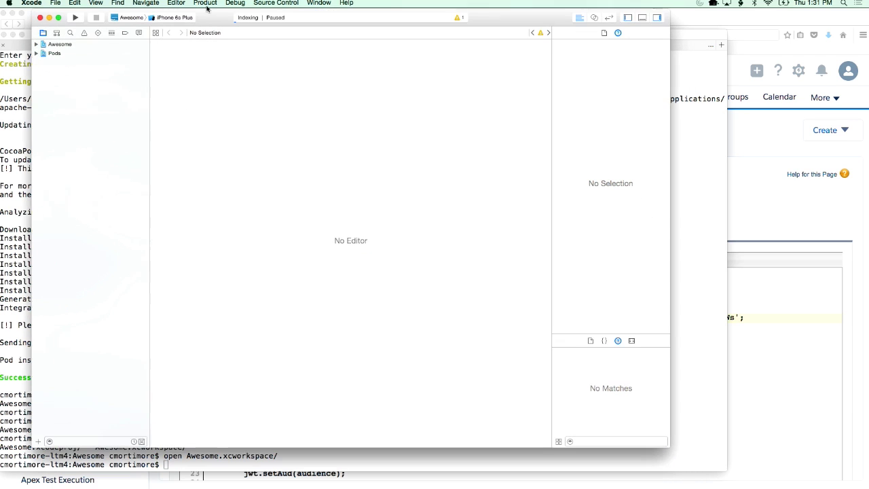
left_click(74, 17)
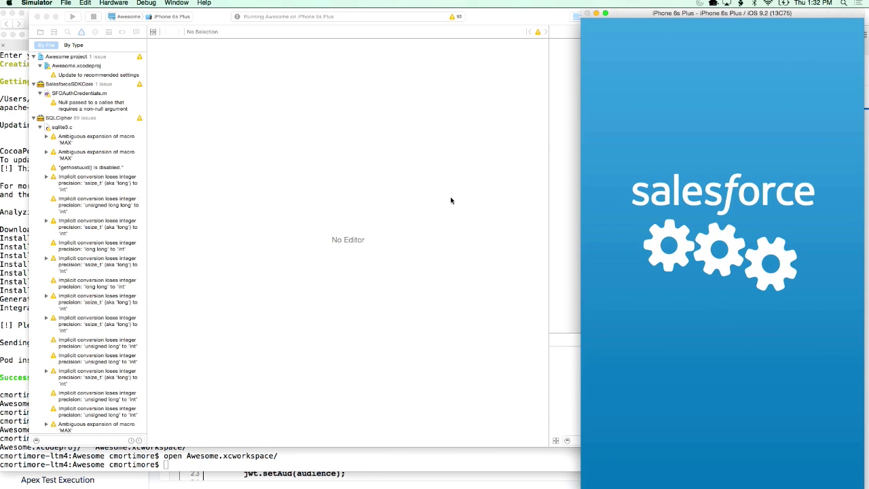
left_click(511, 226)
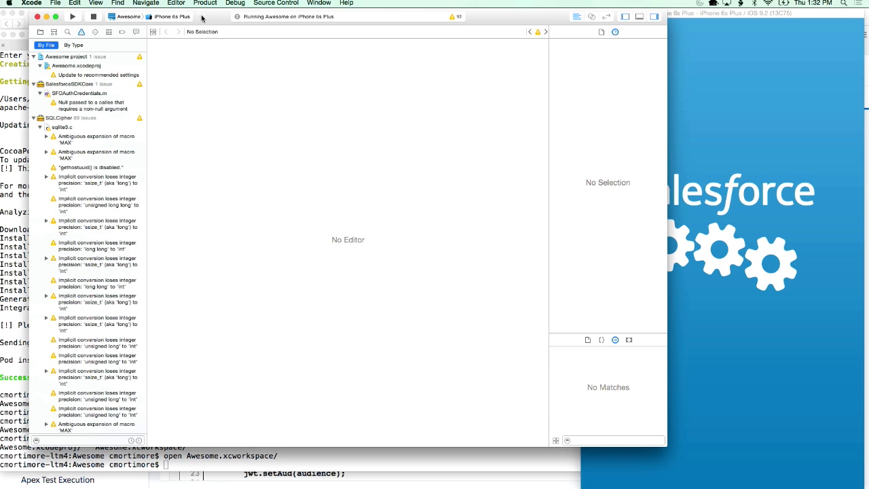
left_click_drag(214, 16, 183, 16)
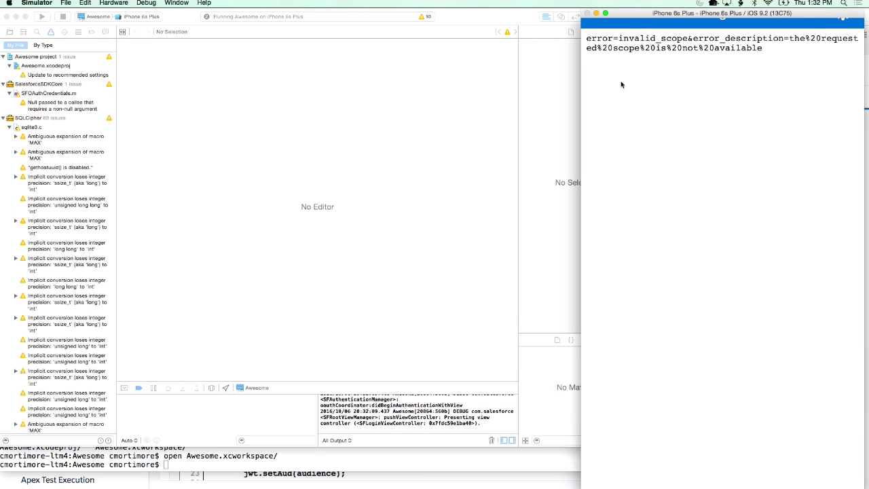
left_click(478, 125)
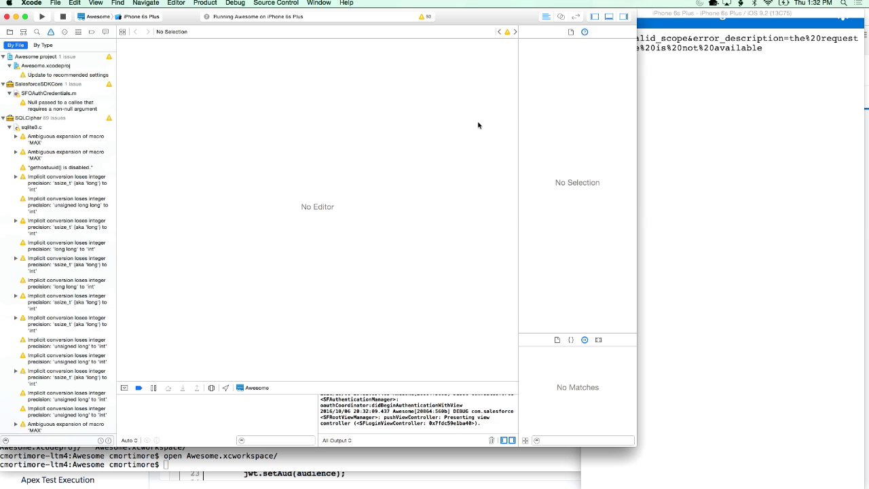
left_click(704, 122)
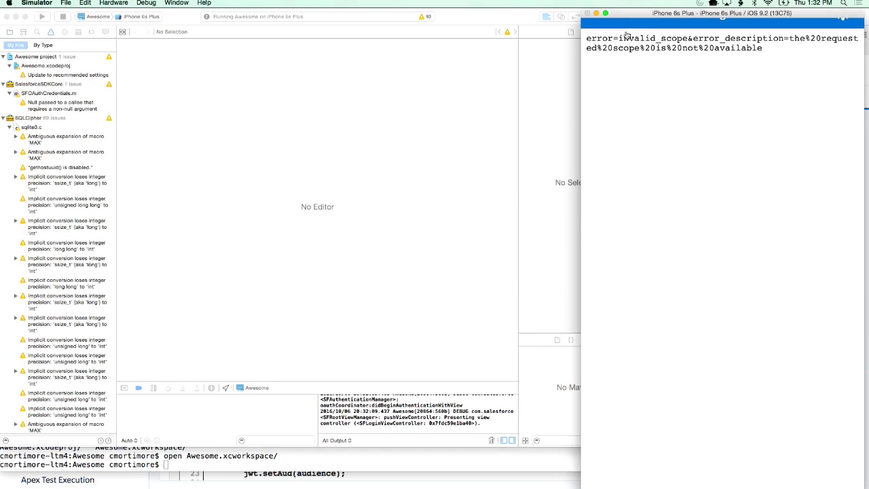
key("super+Tab")
Start the slide show from slide 21, 'What to use and When?'.
left_click(569, 247)
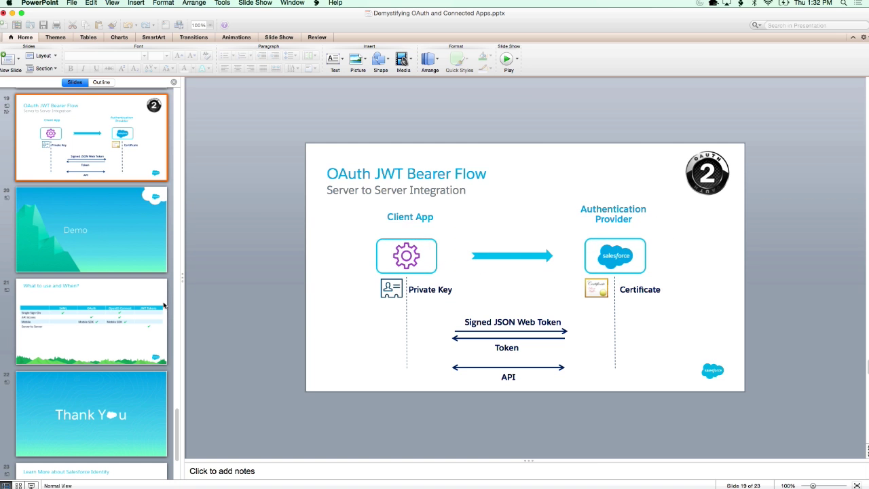
left_click(100, 320)
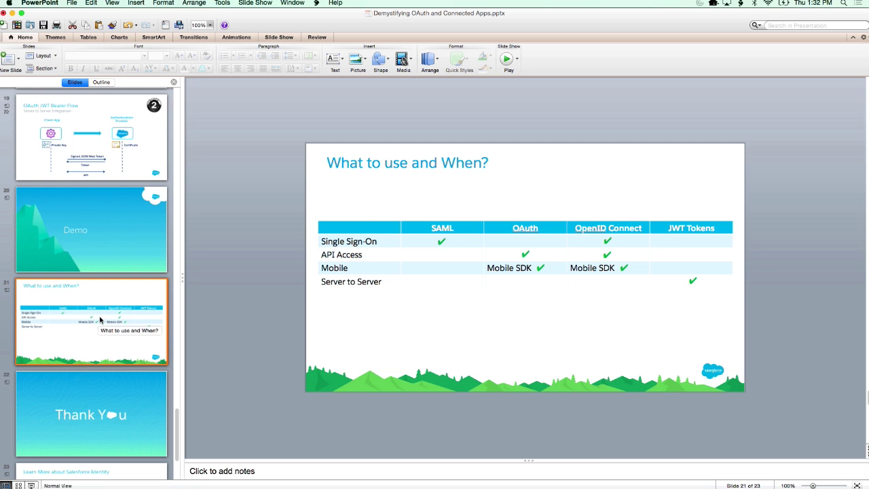
left_click(31, 486)
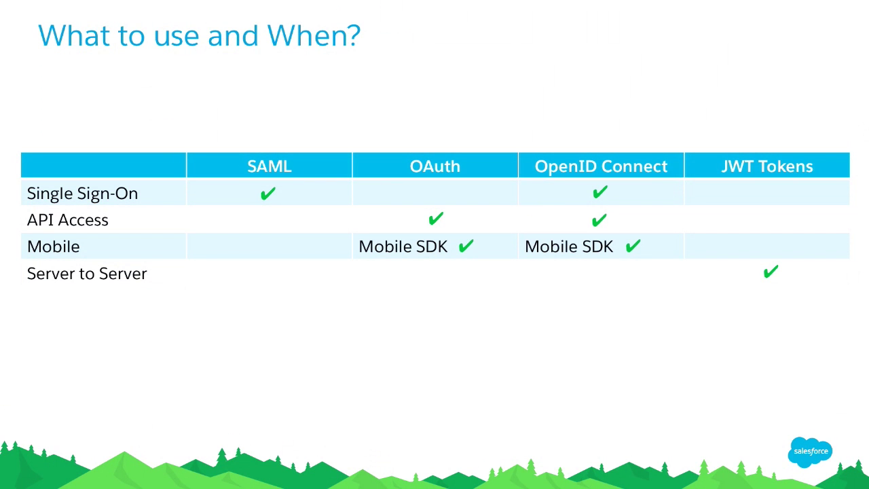